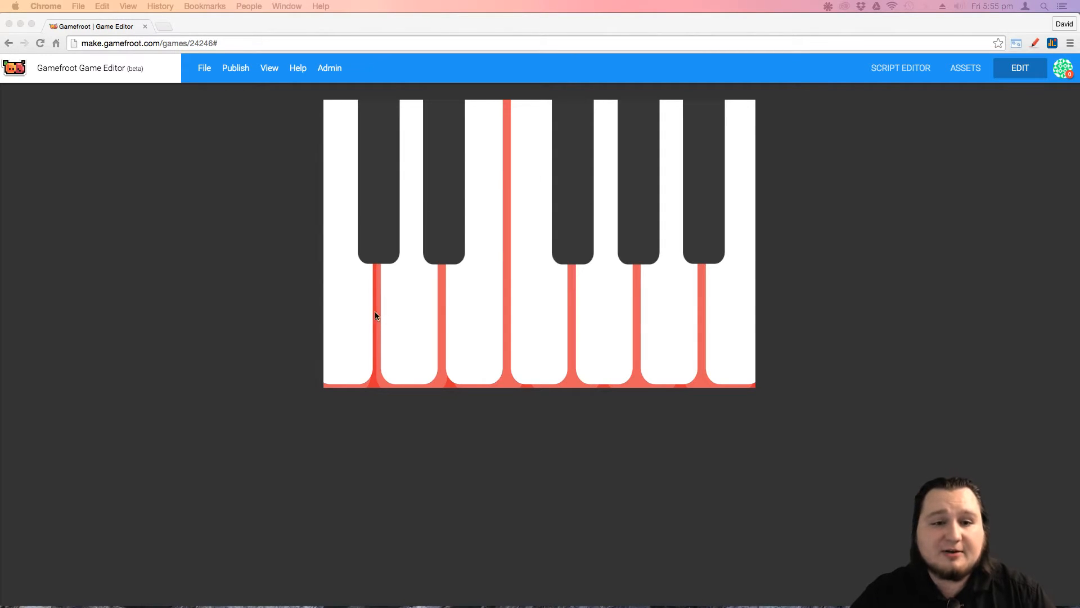
Leave the piano game's play mode for the level editor and switch to the "music and sfx" folder in Finder
{"action": "left_click", "coordinate": [496, 327]}
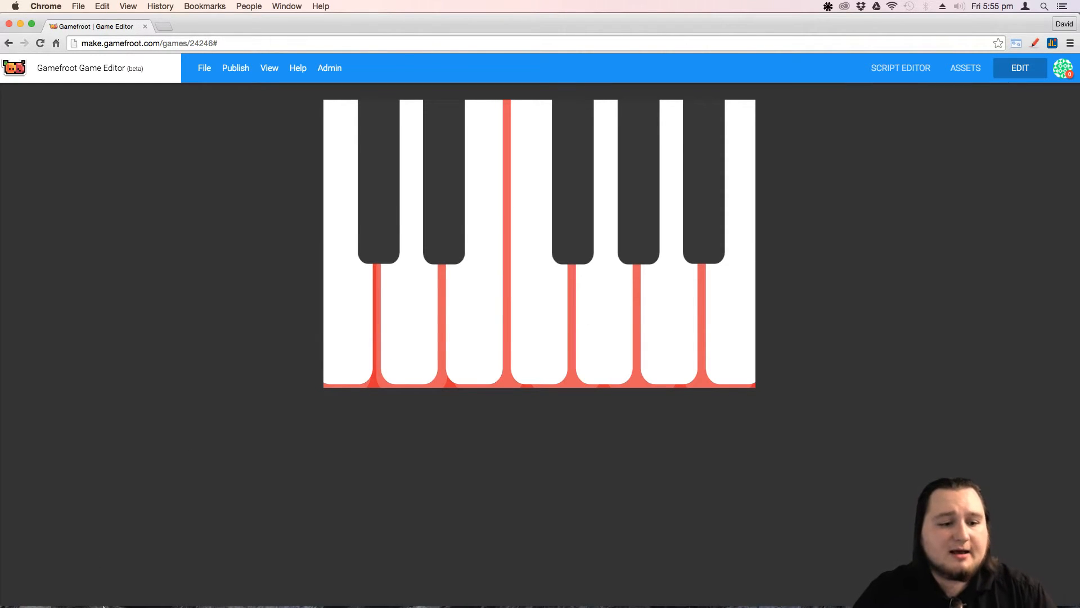
{"action": "left_click", "coordinate": [1028, 70]}
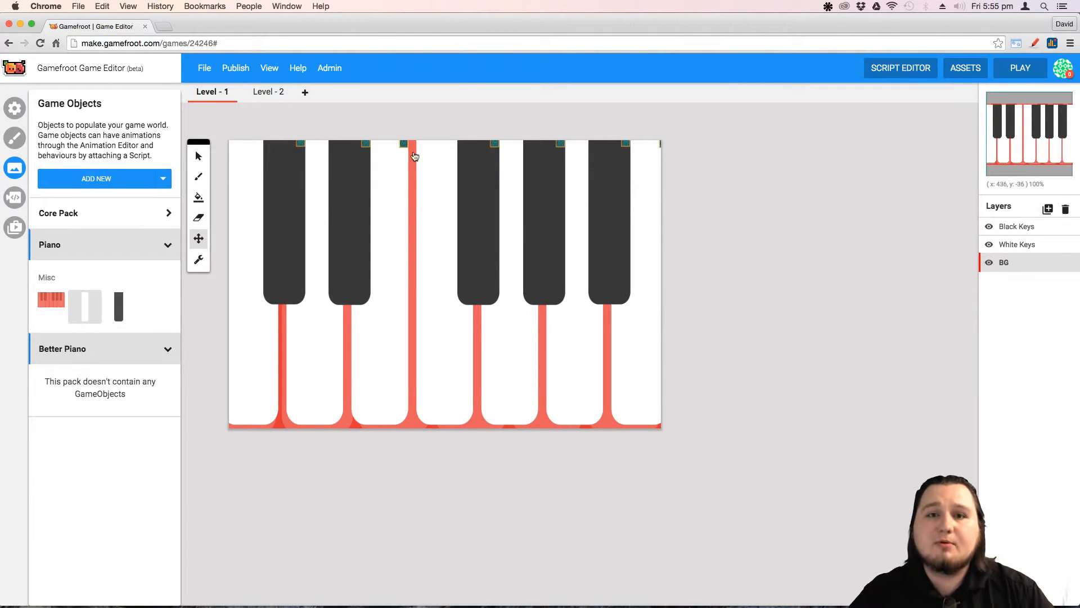
{"action": "mouse_move", "coordinate": [56, 597]}
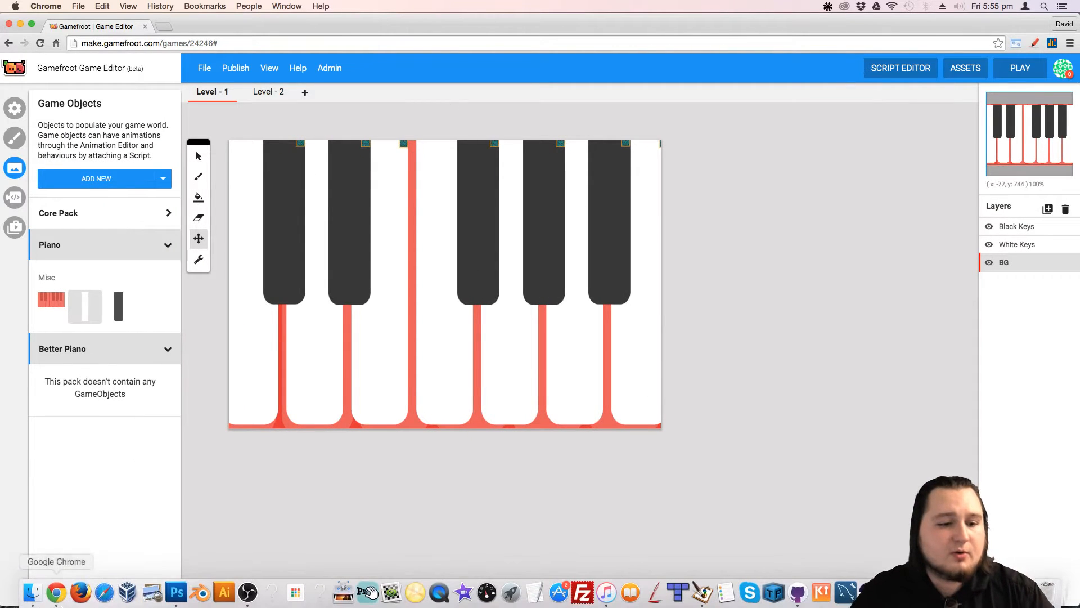
{"action": "right_click", "coordinate": [32, 597]}
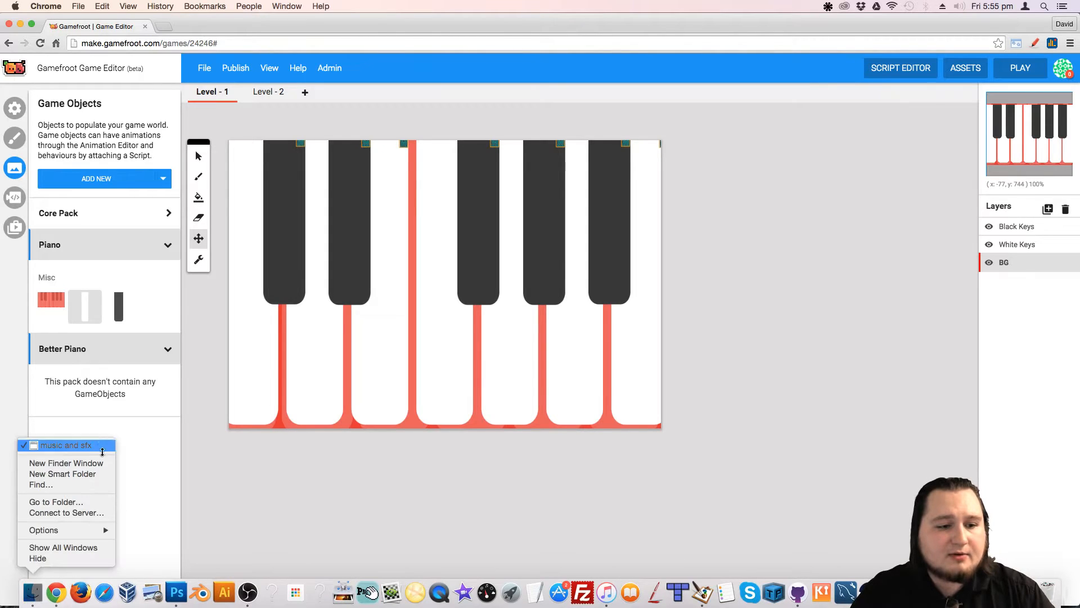
{"action": "left_click", "coordinate": [65, 445]}
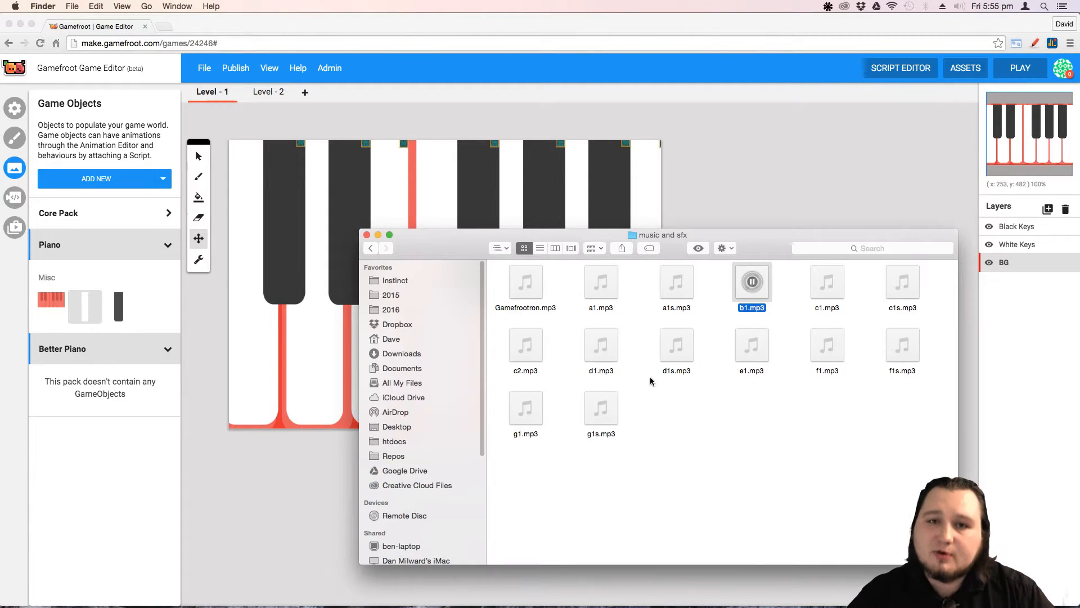
Preview the sound files a1s.mp3, a1.mp3, Gamefrootron.mp3 and b1.mp3 in the "music and sfx" folder
{"action": "mouse_move", "coordinate": [512, 280]}
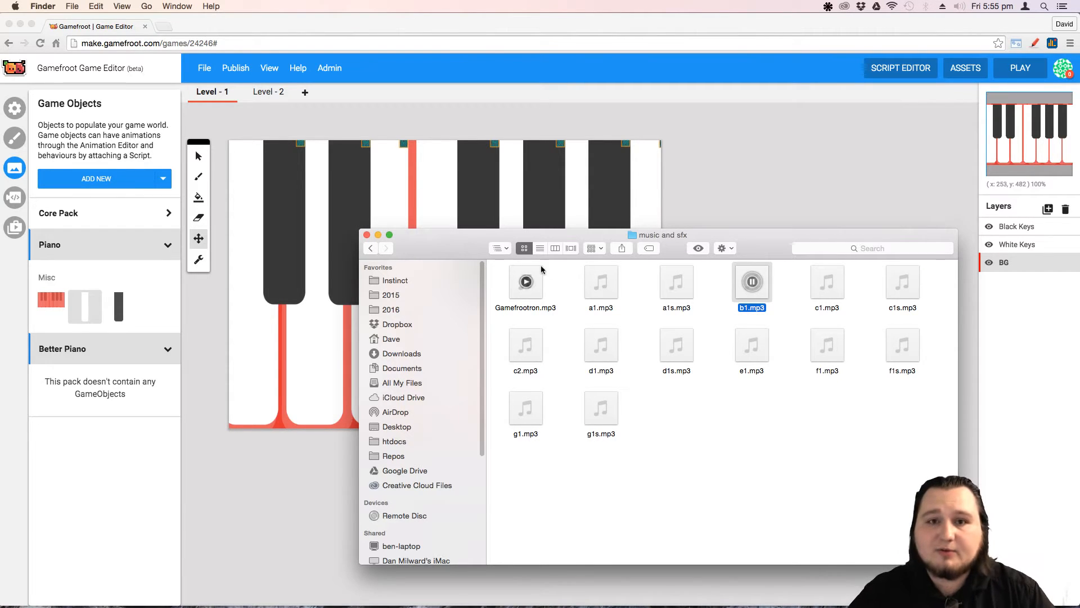
{"action": "left_click_drag", "start_coordinate": [734, 238], "coordinate": [726, 239]}
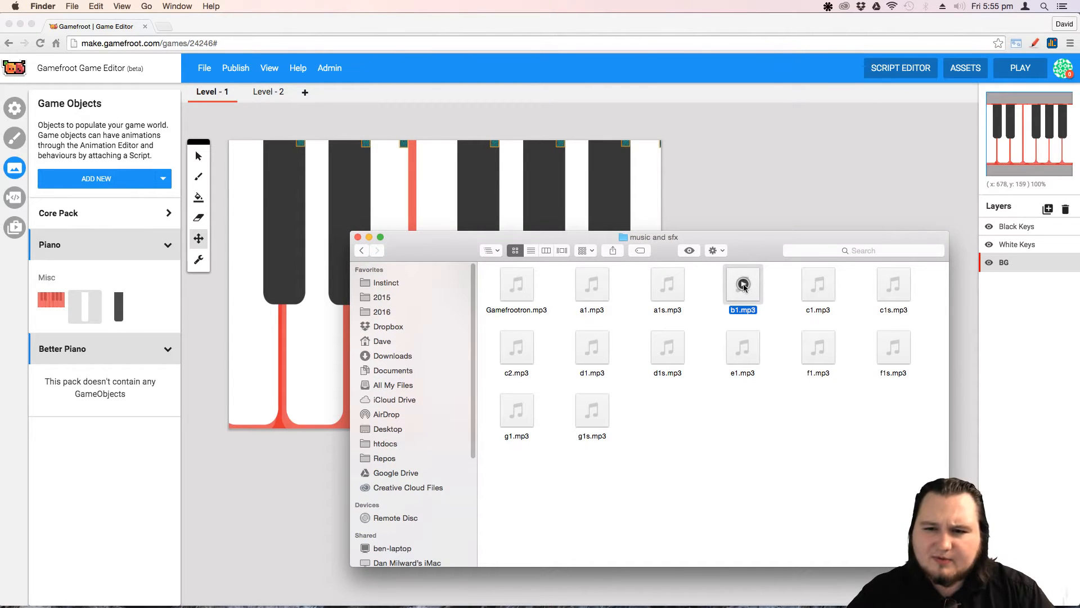
{"action": "left_click", "coordinate": [671, 287]}
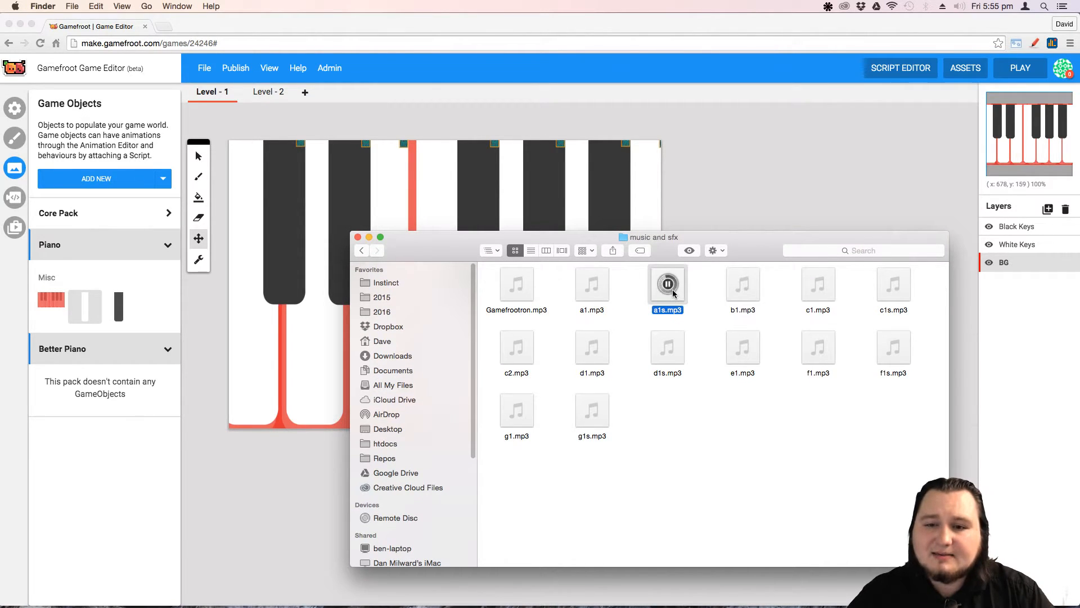
{"action": "left_click", "coordinate": [588, 281]}
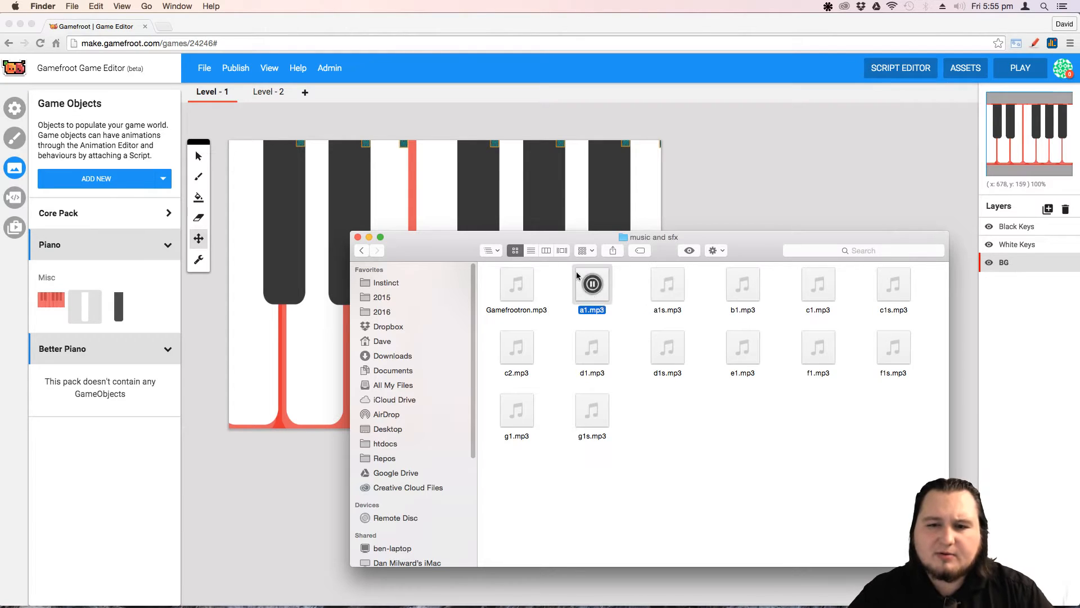
{"action": "left_click", "coordinate": [528, 284]}
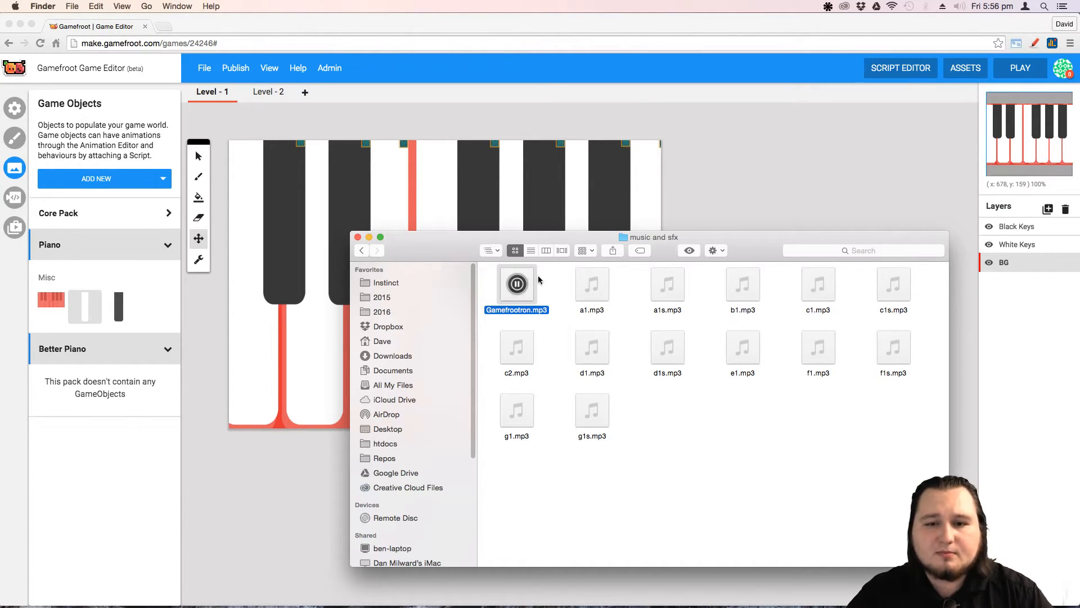
{"action": "left_click", "coordinate": [516, 283]}
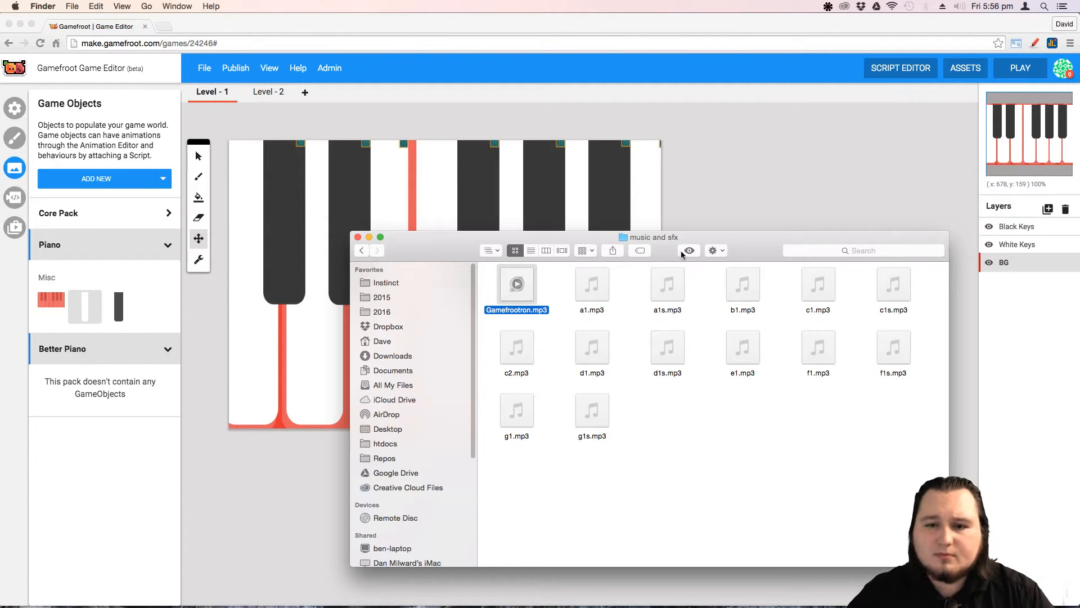
{"action": "left_click", "coordinate": [743, 284]}
{"action": "left_click_drag", "start_coordinate": [739, 240], "coordinate": [751, 238]}
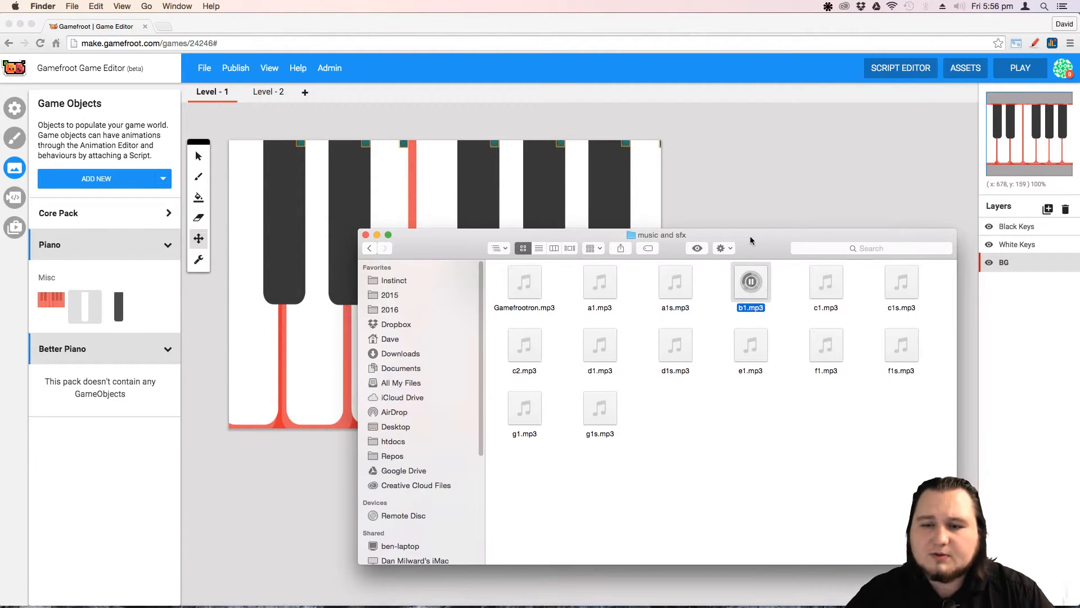
Switch back to the Gamefroot editor in Chrome and create a new asset pack named SFX
{"action": "left_click", "coordinate": [770, 194]}
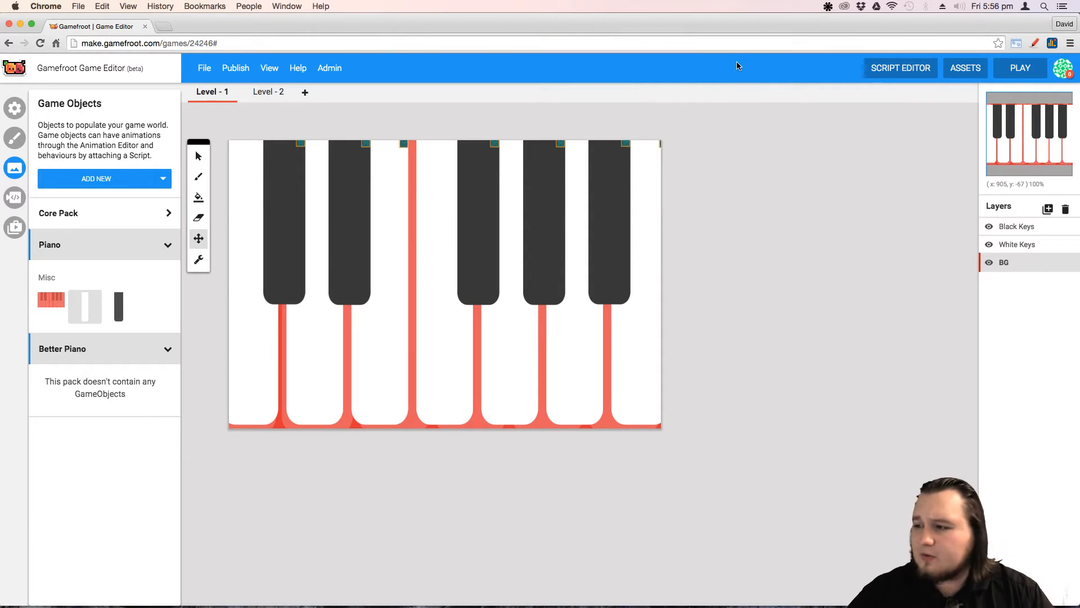
{"action": "left_click", "coordinate": [965, 69]}
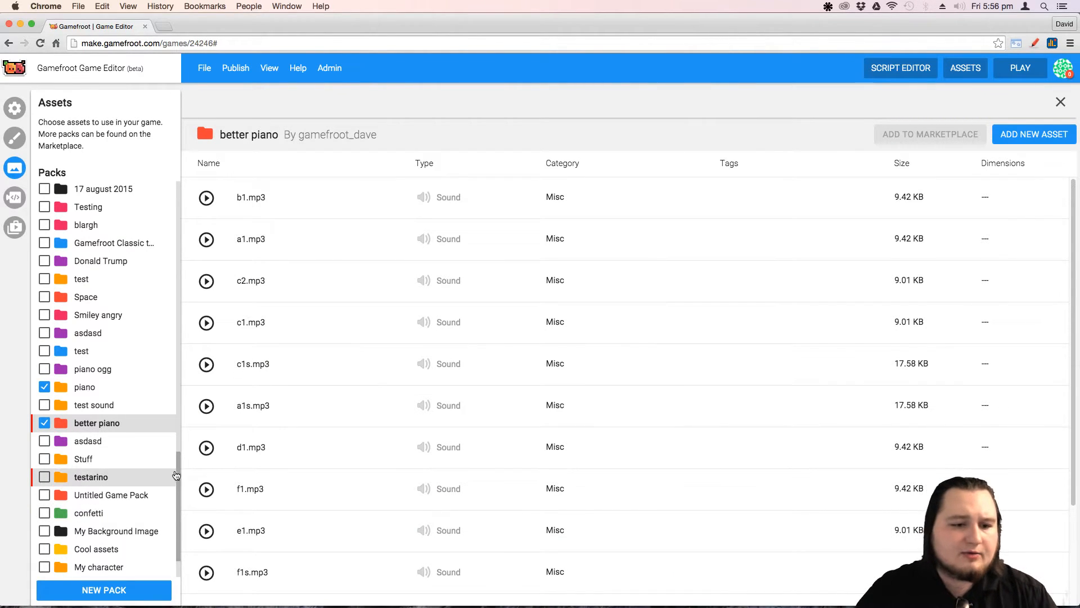
{"action": "left_click_drag", "start_coordinate": [175, 474], "coordinate": [176, 472]}
{"action": "scroll", "coordinate": [177, 474], "scroll_direction": "down", "scroll_amount": 2}
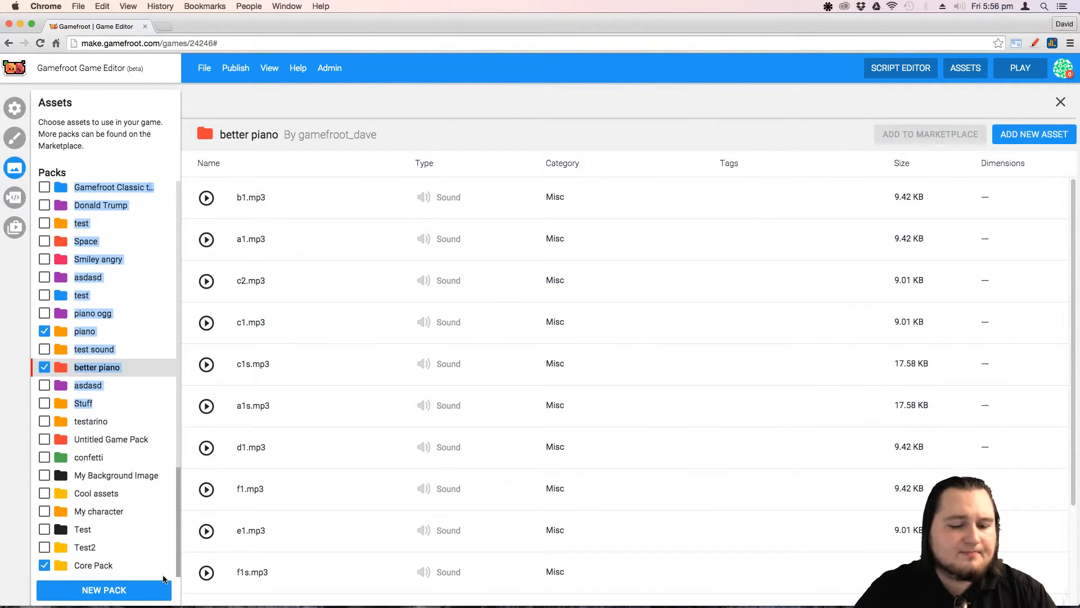
{"action": "left_click", "coordinate": [44, 565]}
{"action": "left_click", "coordinate": [23, 568]}
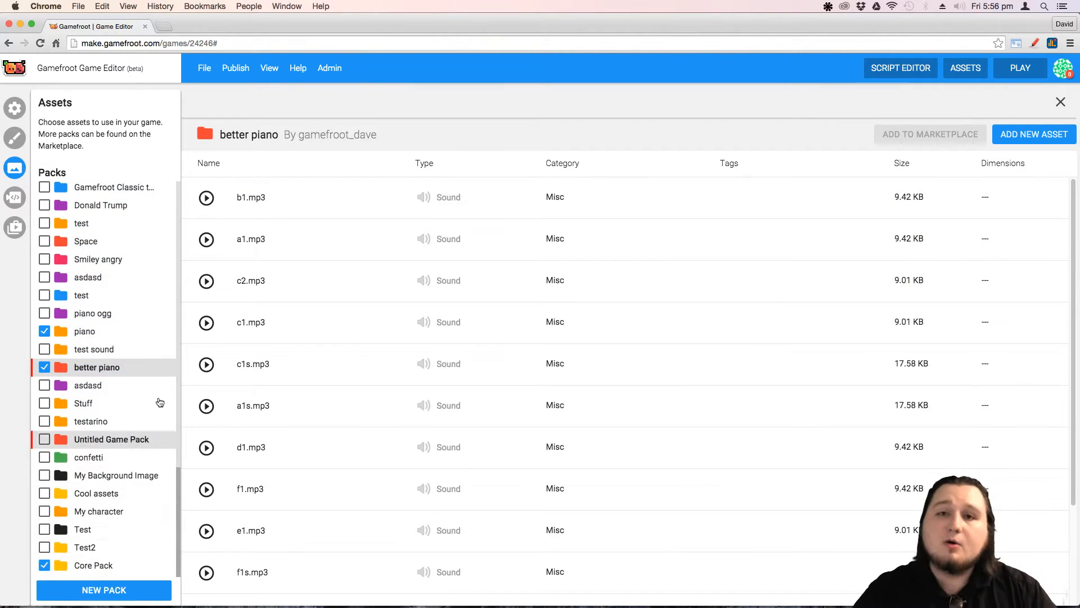
{"action": "left_click", "coordinate": [107, 590]}
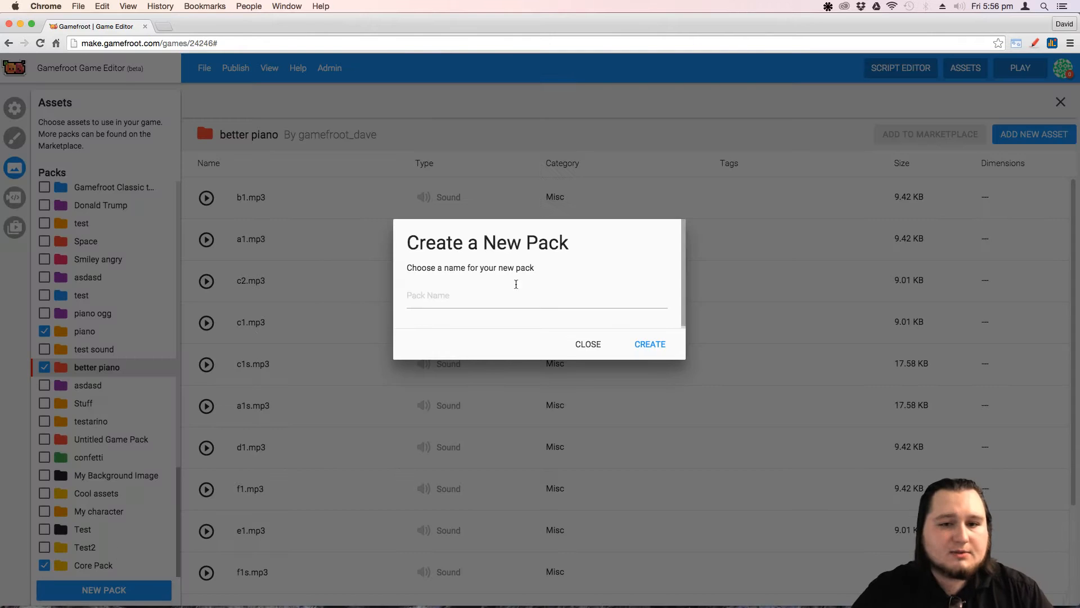
{"action": "type", "text": "SF"}
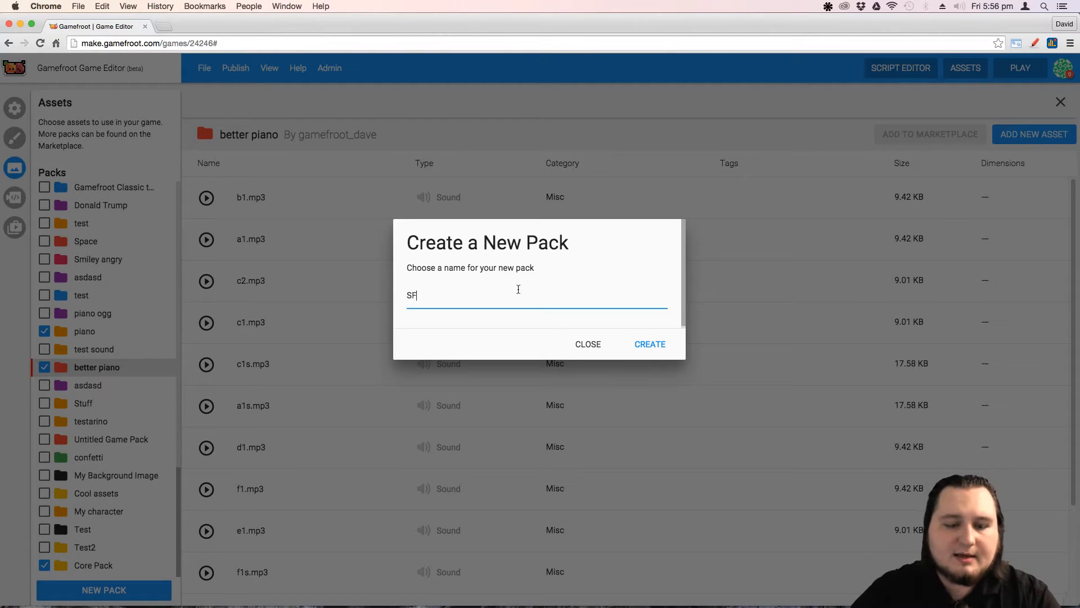
{"action": "type", "text": "X"}
{"action": "left_click", "coordinate": [650, 344]}
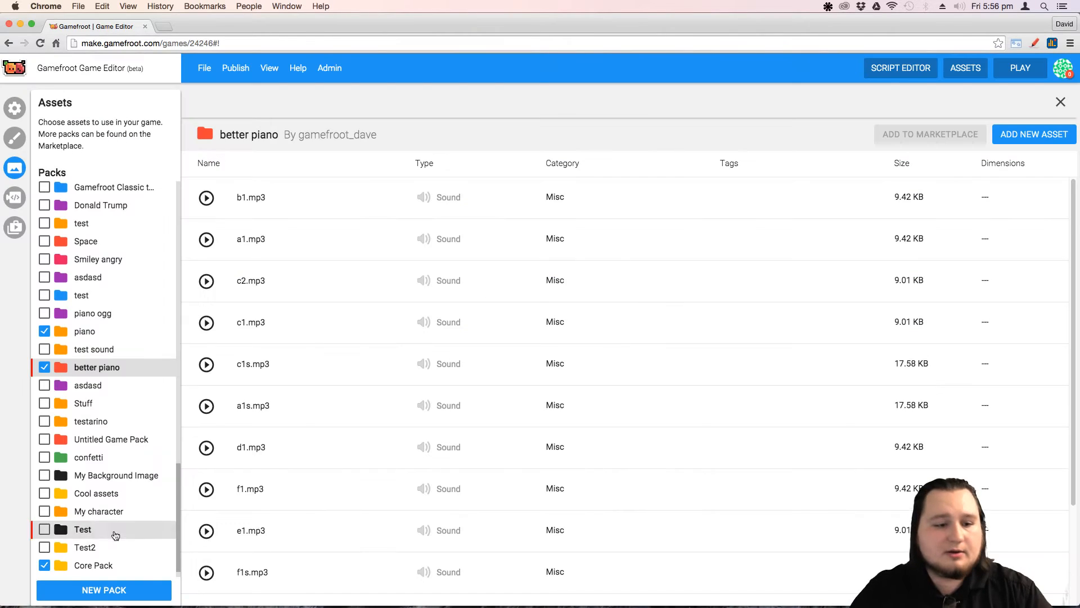
Open the new SFX pack and enable it for use in the game
{"action": "scroll", "coordinate": [115, 567], "scroll_direction": "down", "scroll_amount": 1}
{"action": "left_click", "coordinate": [115, 566]}
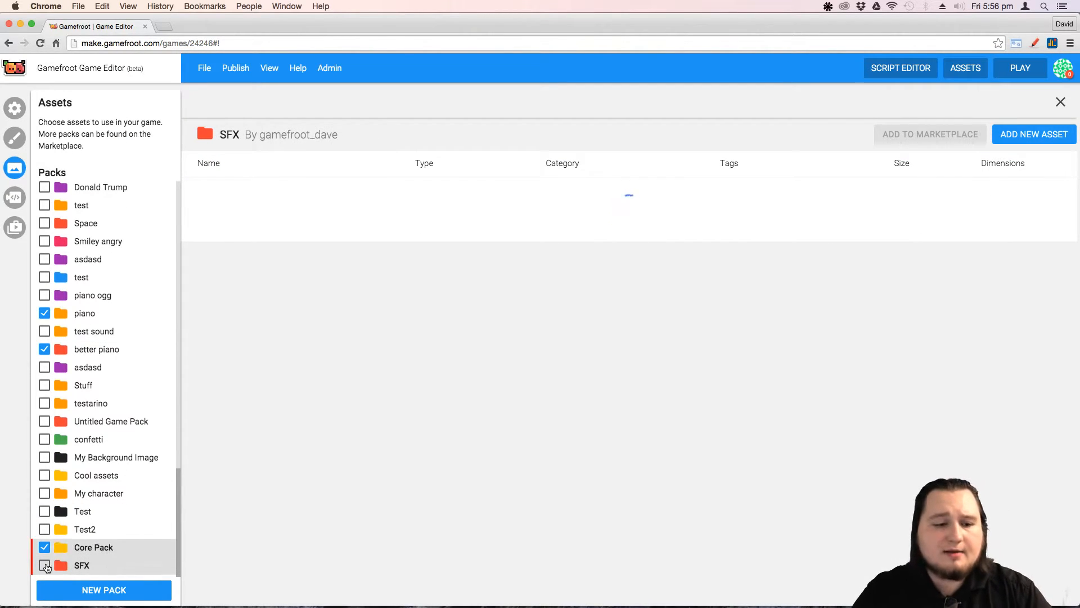
{"action": "left_click", "coordinate": [44, 564]}
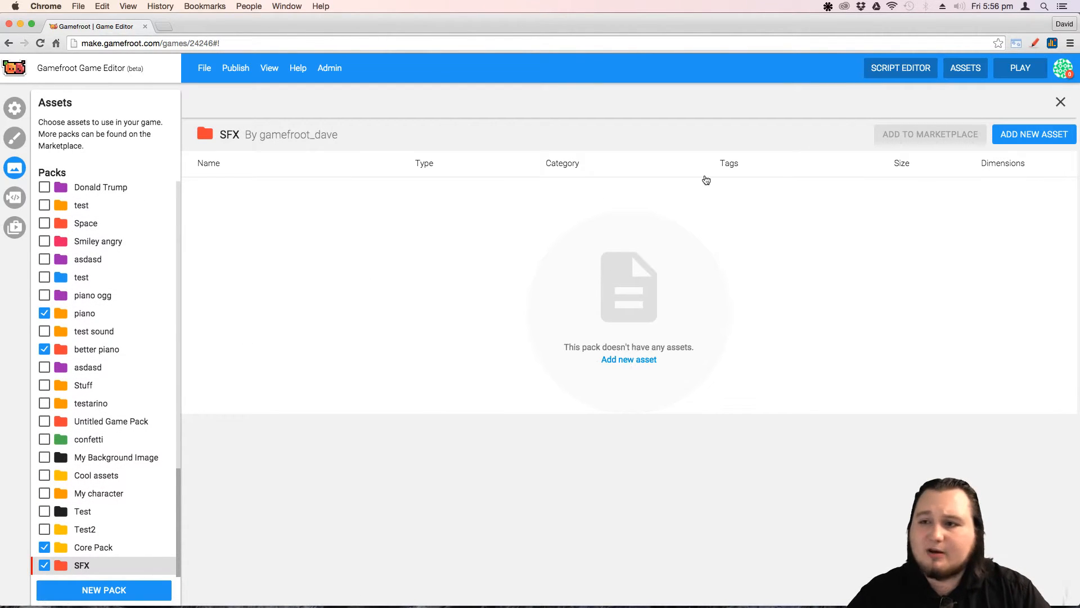
Add all the mp3 files from the "music and sfx" folder to the SFX pack as Sound/Audio assets
{"action": "left_click", "coordinate": [1036, 138]}
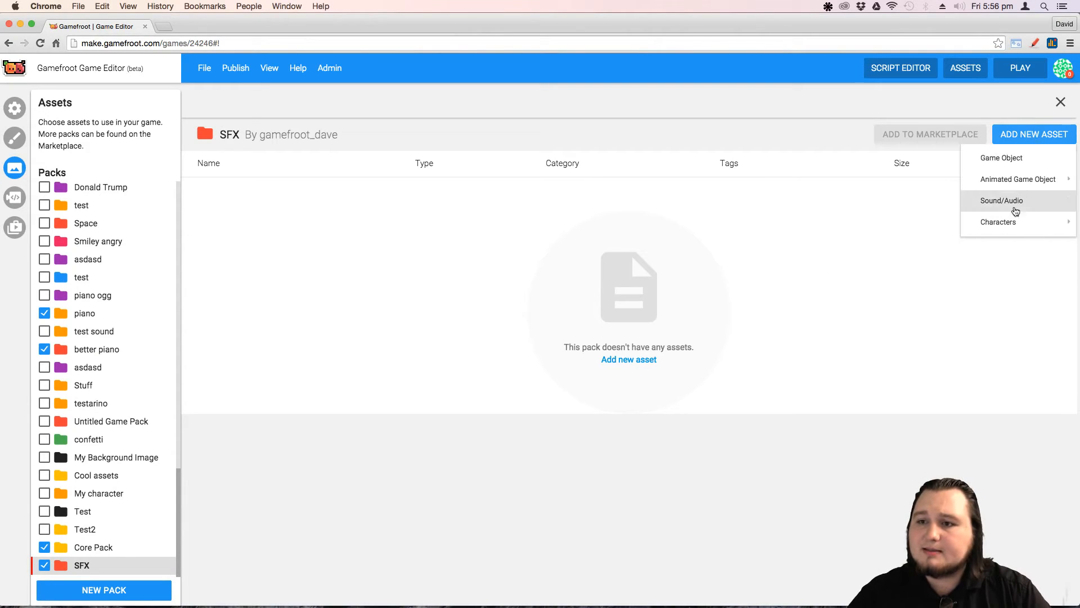
{"action": "left_click", "coordinate": [1027, 208]}
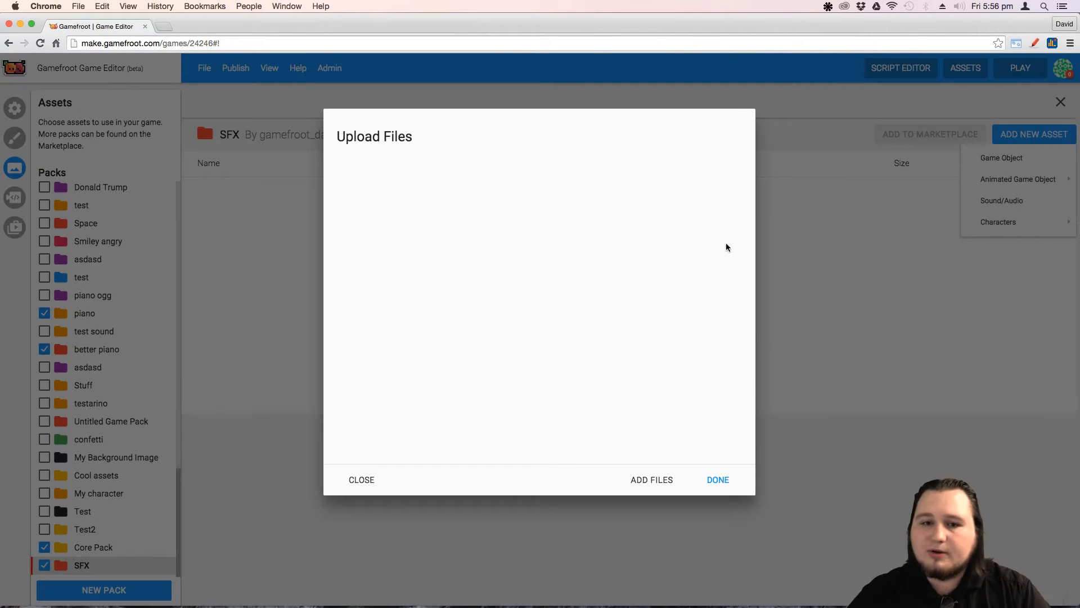
{"action": "left_click", "coordinate": [657, 481]}
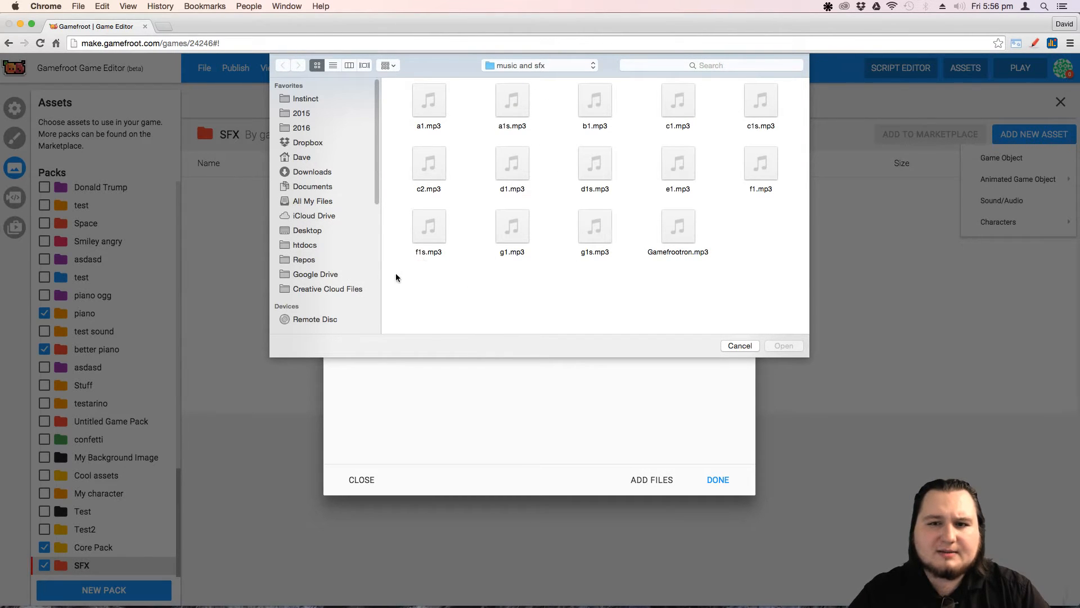
{"action": "left_click_drag", "start_coordinate": [396, 277], "coordinate": [782, 93]}
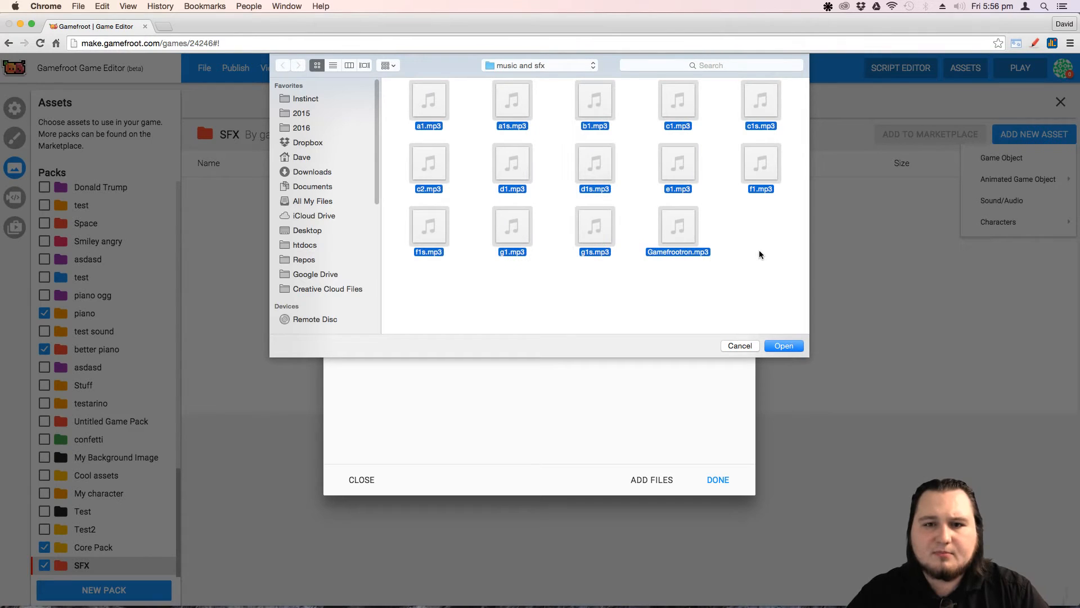
{"action": "left_click", "coordinate": [789, 347]}
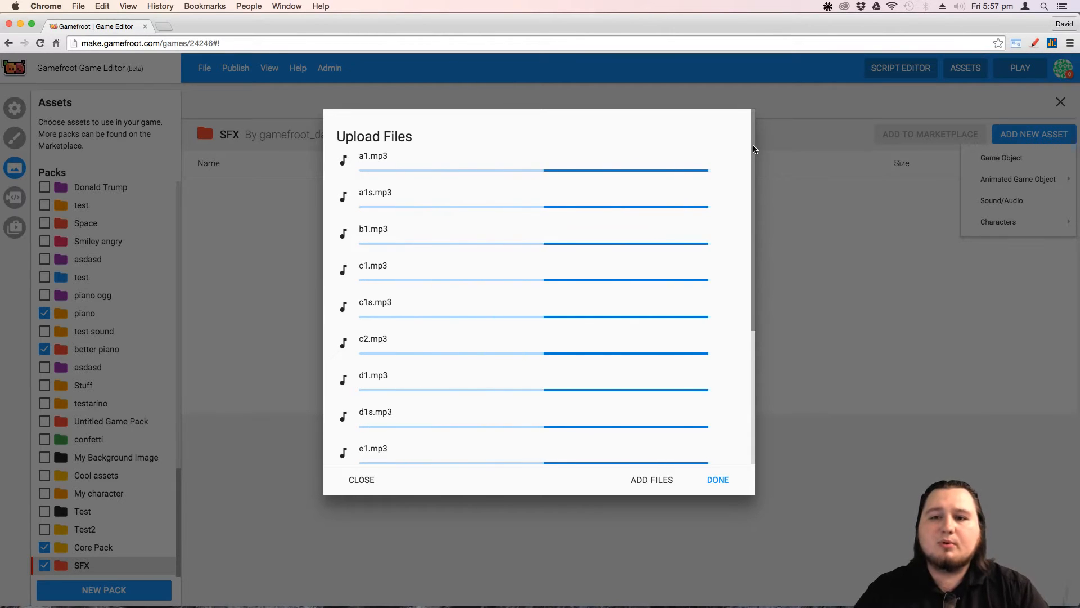
Check the upload progress of all the sound files, from a1.mp3 through Gamefrootron.mp3, and finish the upload
{"action": "left_click_drag", "start_coordinate": [754, 146], "coordinate": [754, 270]}
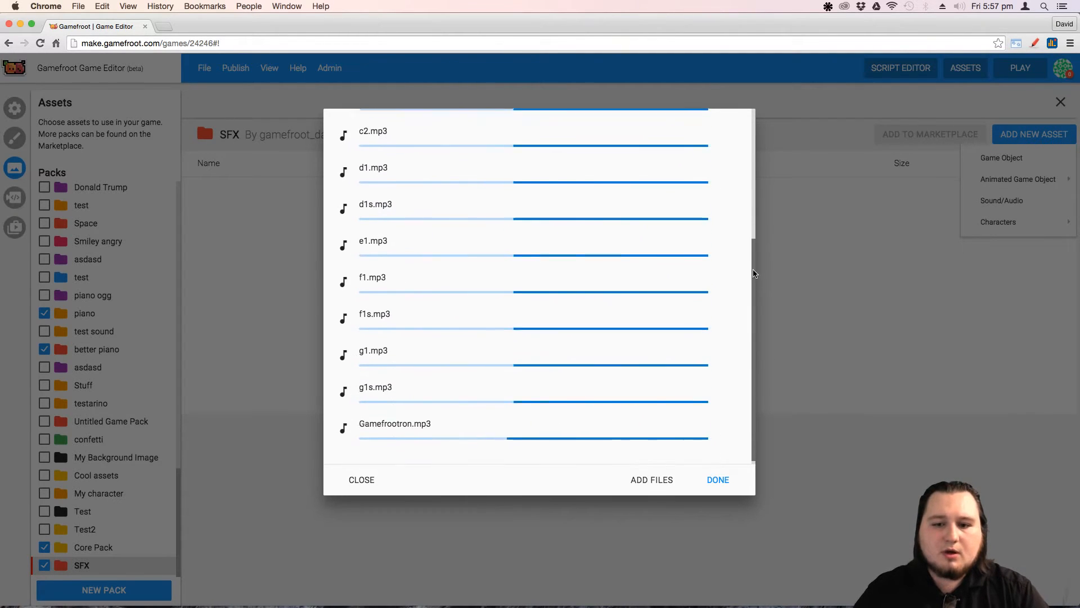
{"action": "scroll", "coordinate": [644, 144], "scroll_direction": "up", "scroll_amount": 5}
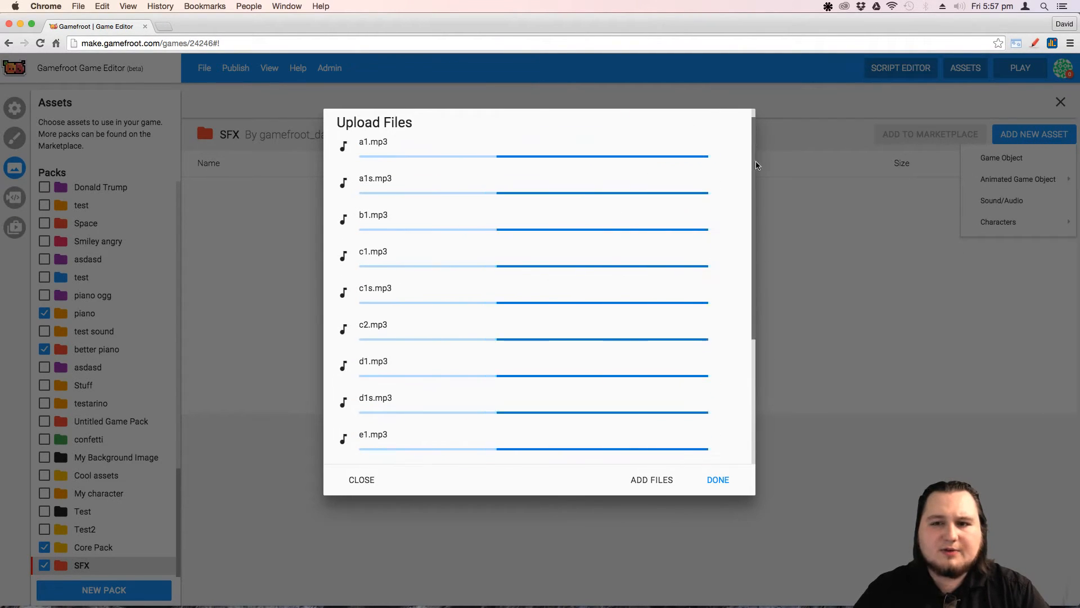
{"action": "left_click_drag", "start_coordinate": [756, 164], "coordinate": [684, 110]}
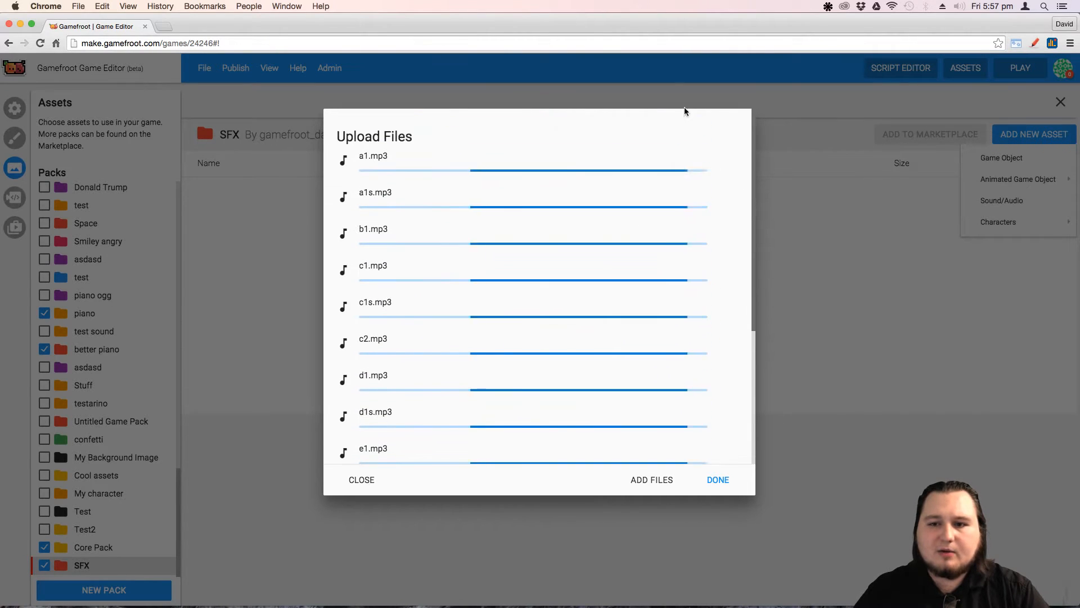
{"action": "left_click_drag", "start_coordinate": [753, 224], "coordinate": [677, 340]}
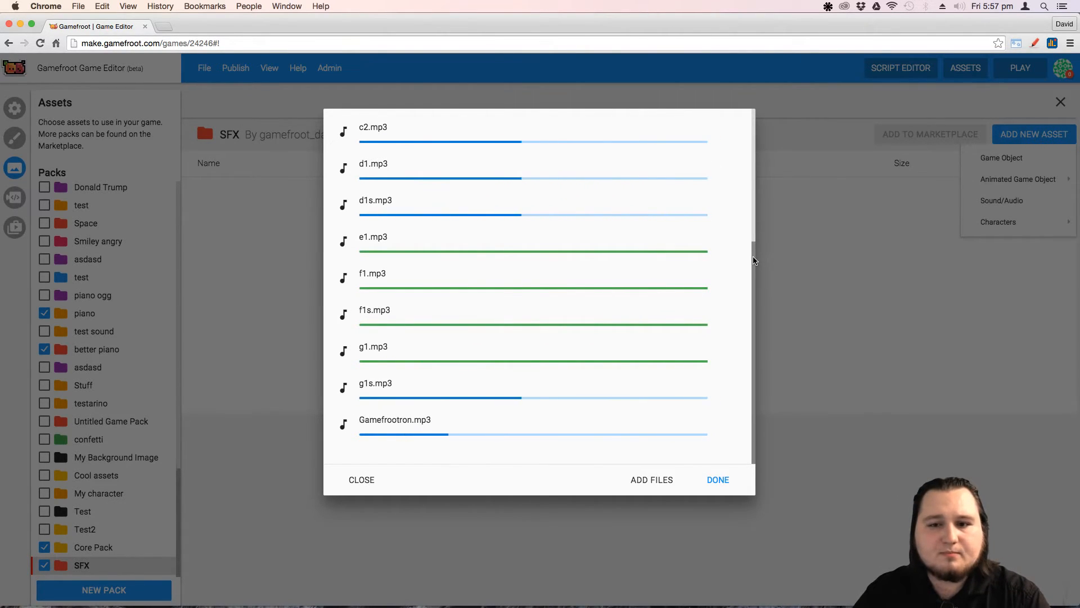
{"action": "left_click_drag", "start_coordinate": [754, 260], "coordinate": [748, 180]}
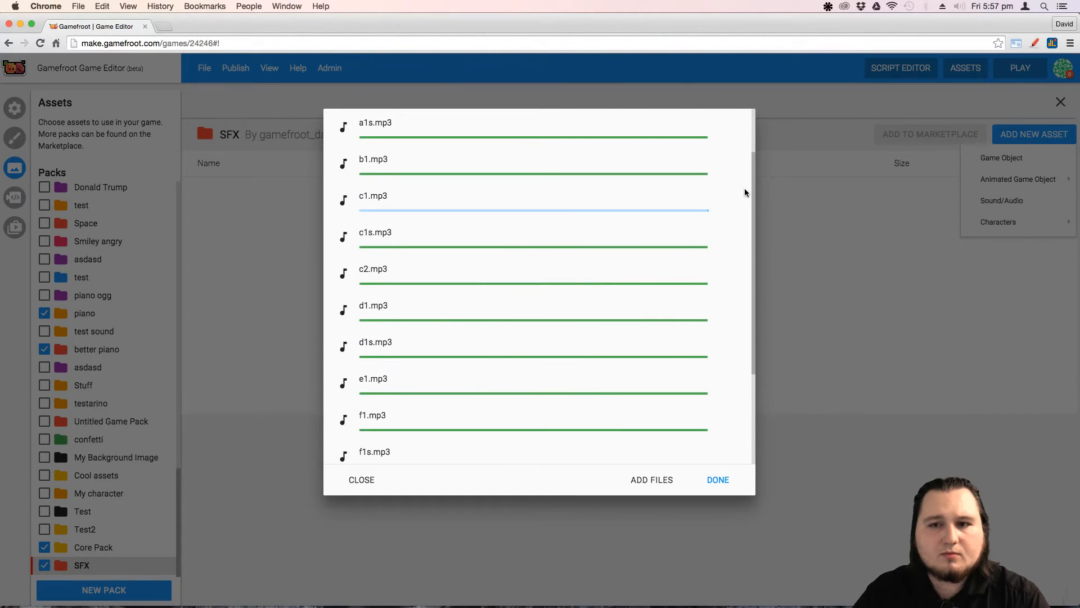
{"action": "left_click_drag", "start_coordinate": [753, 168], "coordinate": [741, 299]}
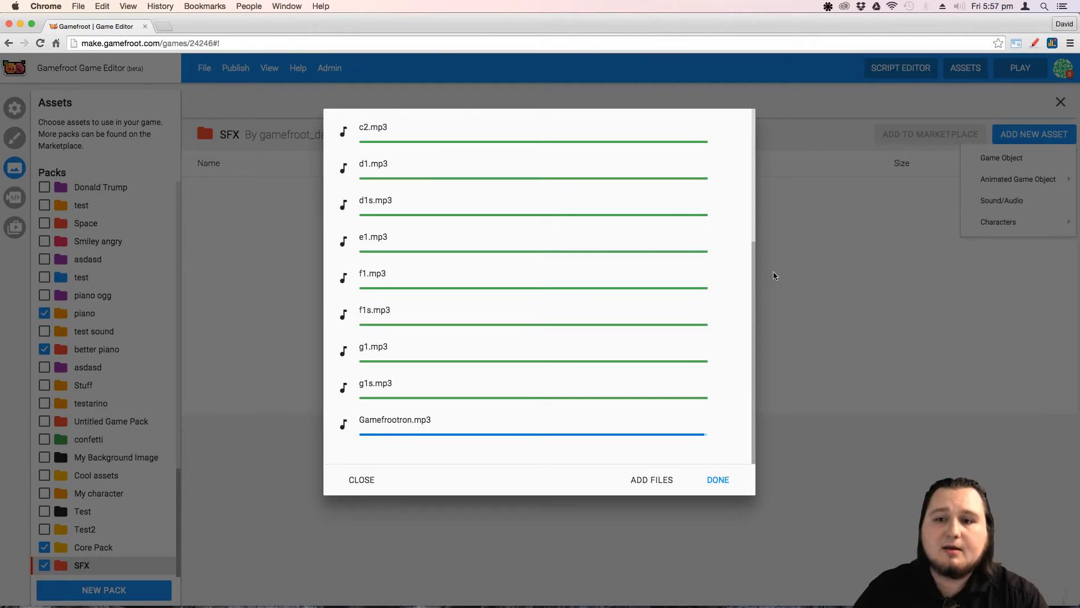
{"action": "scroll", "coordinate": [756, 259], "scroll_direction": "up", "scroll_amount": 3}
{"action": "scroll", "coordinate": [748, 169], "scroll_direction": "down", "scroll_amount": 3}
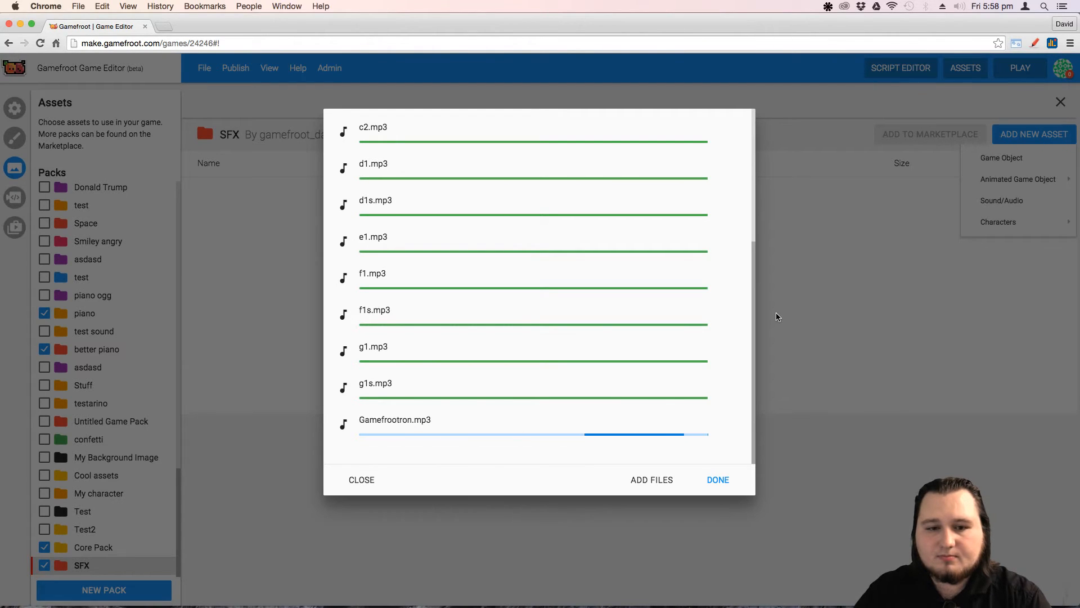
{"action": "left_click_drag", "start_coordinate": [755, 256], "coordinate": [757, 368]}
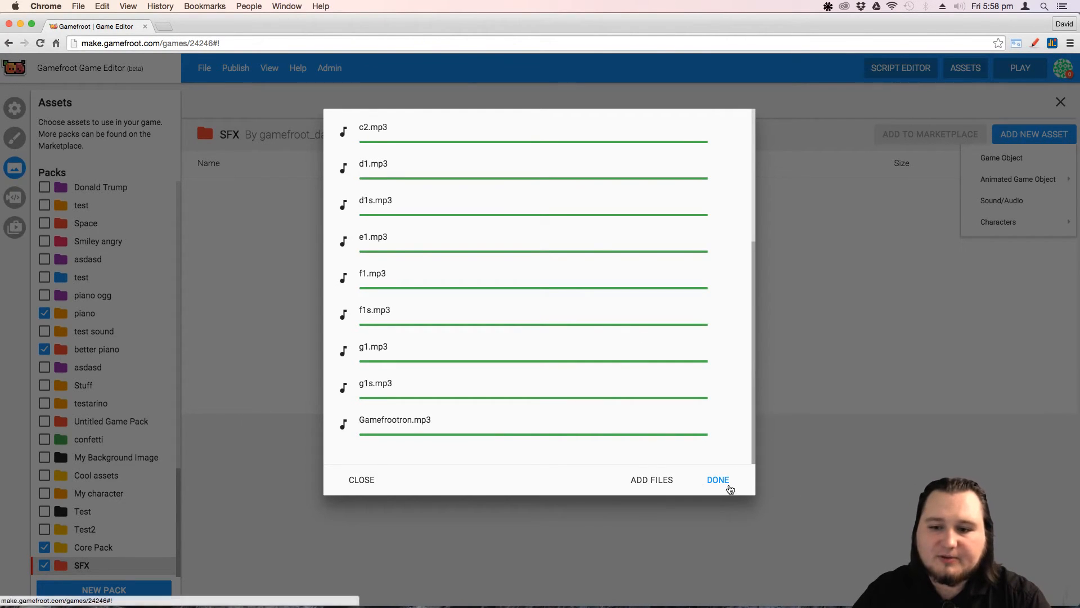
{"action": "left_click", "coordinate": [725, 483]}
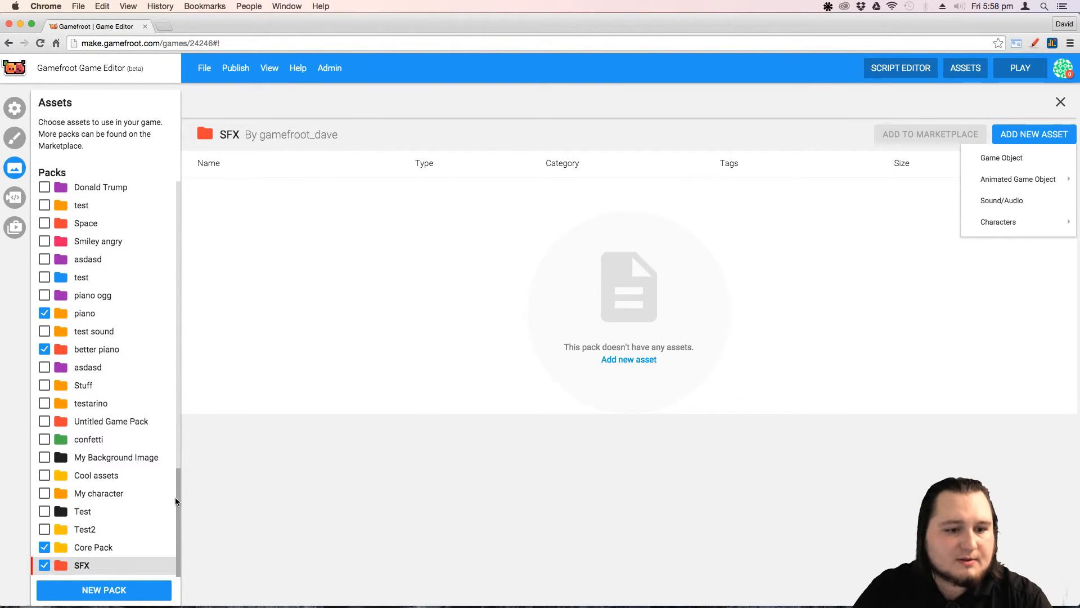
Close the SFX asset pack view and switch to Level - 2 of the piano game
{"action": "left_click", "coordinate": [314, 429]}
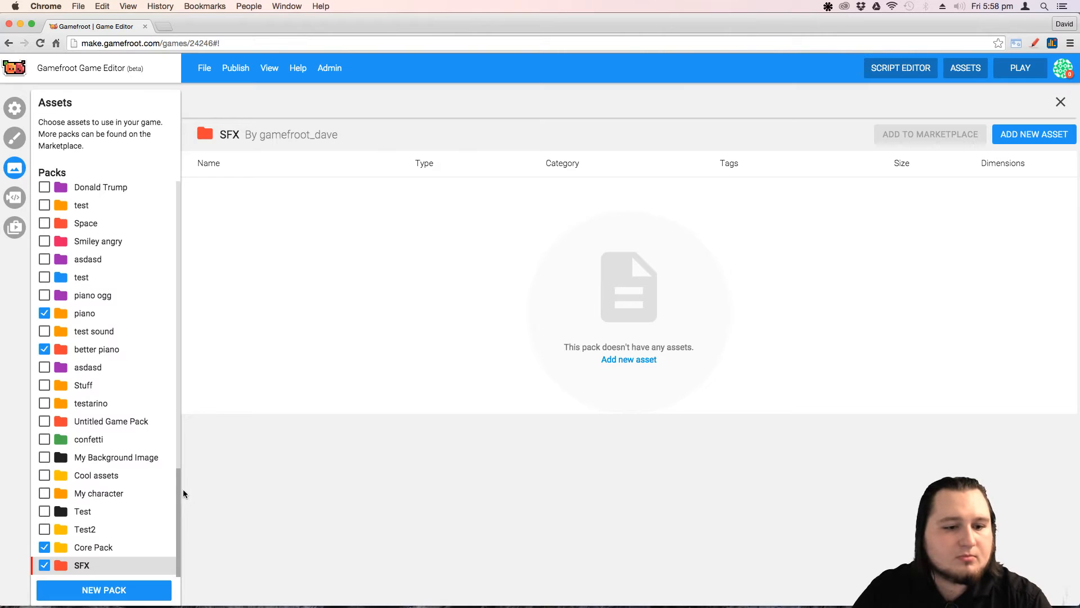
{"action": "left_click_drag", "start_coordinate": [180, 490], "coordinate": [179, 496]}
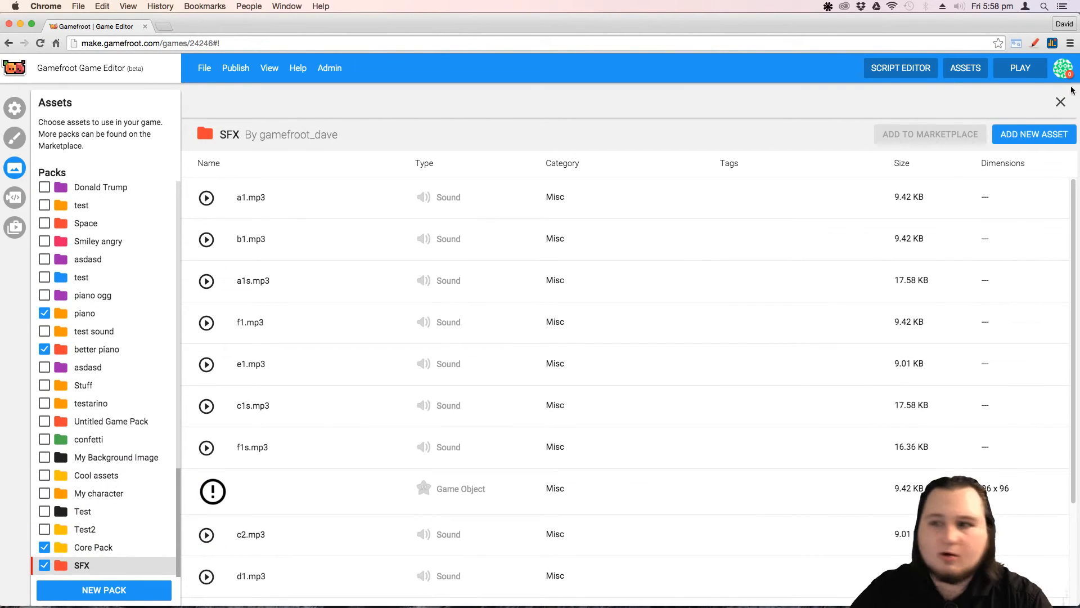
{"action": "left_click", "coordinate": [1060, 103]}
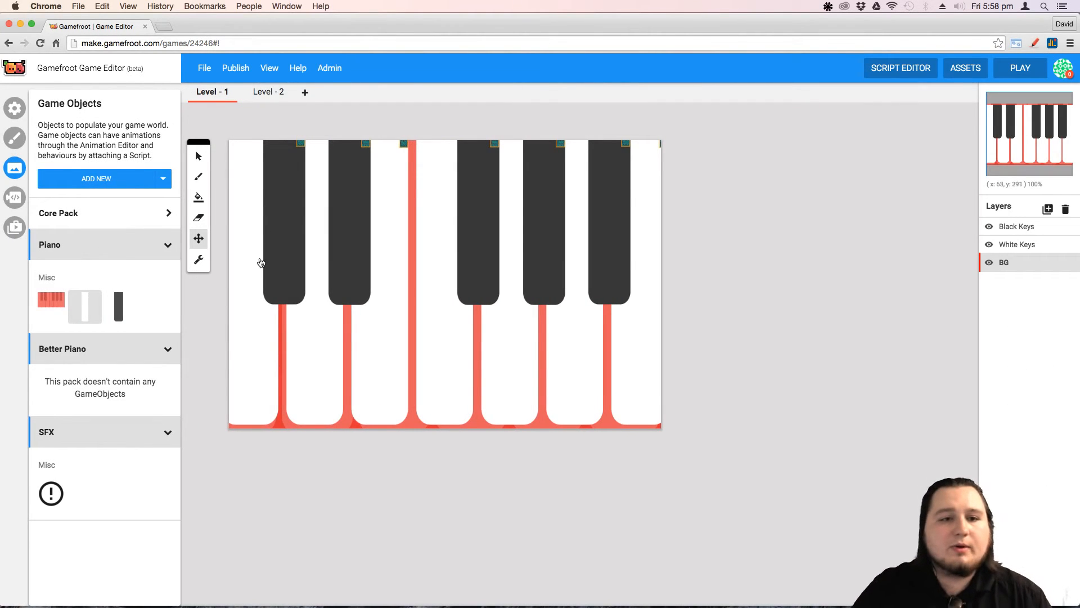
{"action": "left_click", "coordinate": [267, 94]}
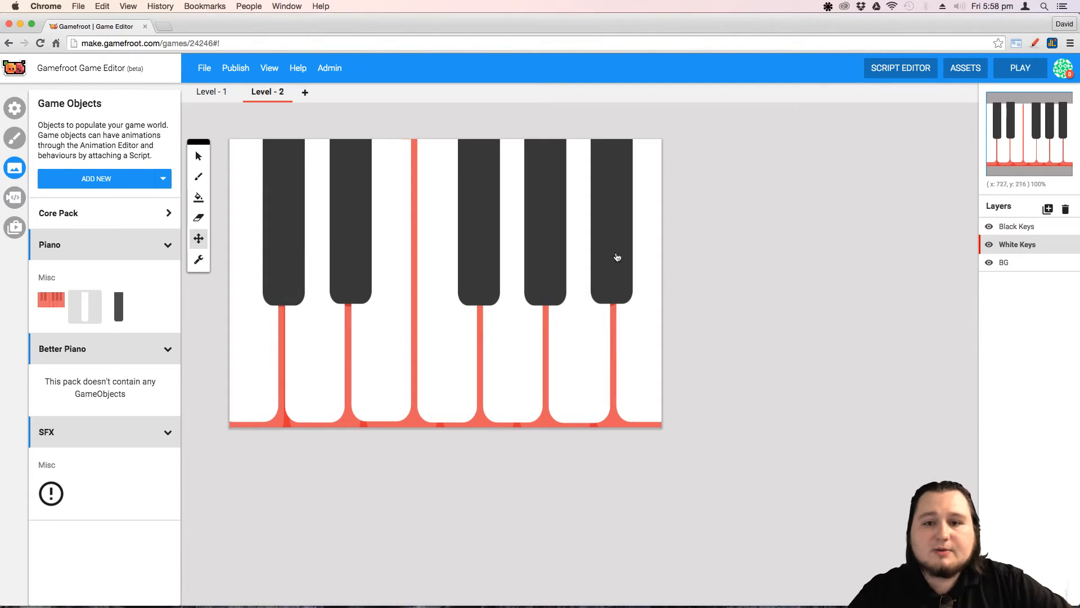
Add a new script to the first white key (Shape-1.png) and place a "When the player presses myself" event block in it
{"action": "right_click", "coordinate": [250, 371]}
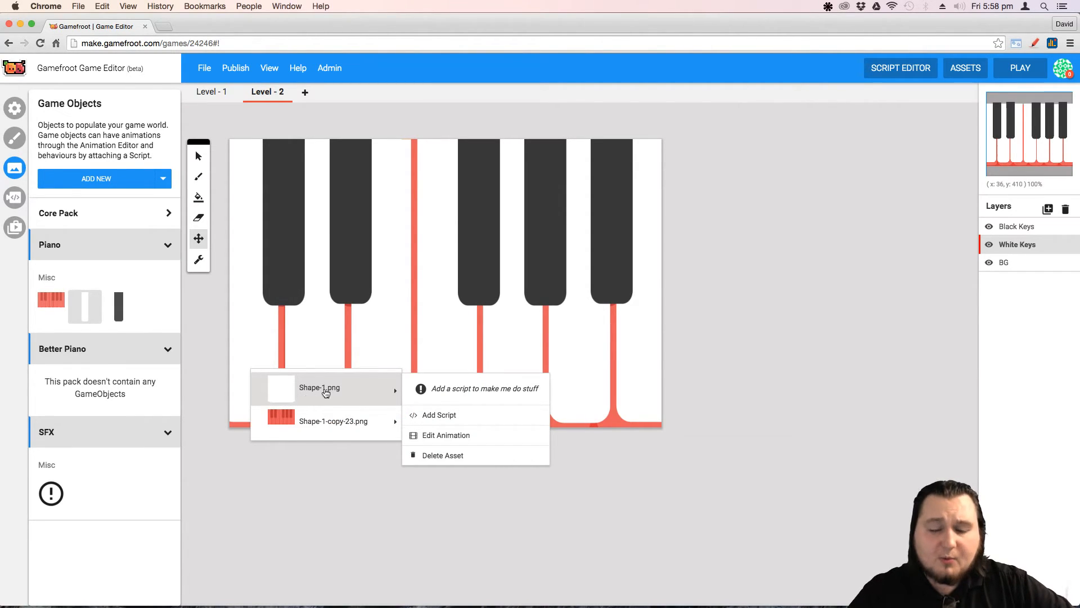
{"action": "left_click", "coordinate": [461, 420]}
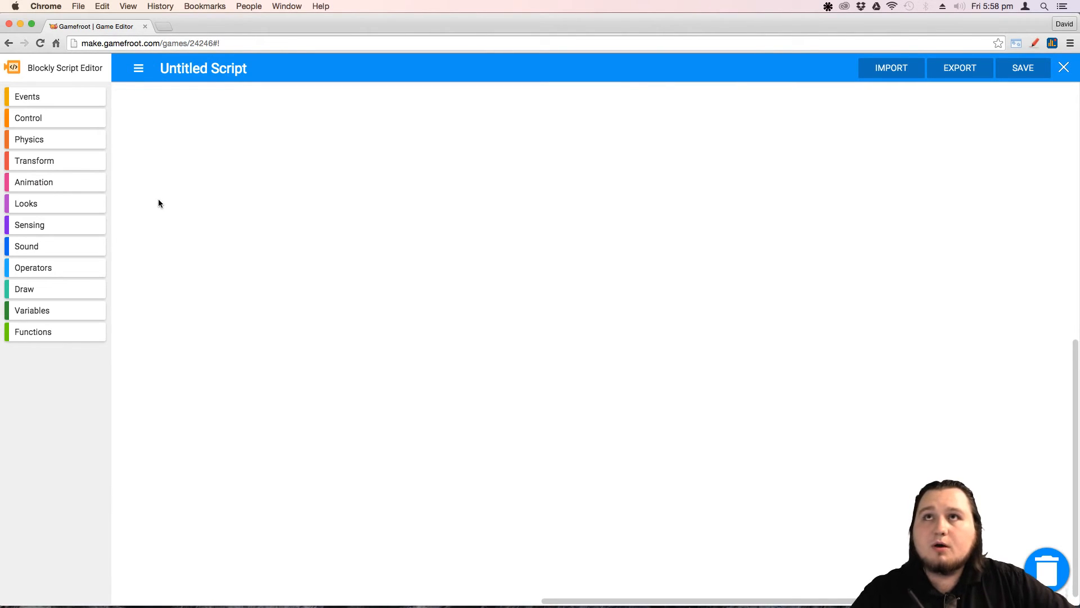
{"action": "left_click", "coordinate": [78, 101]}
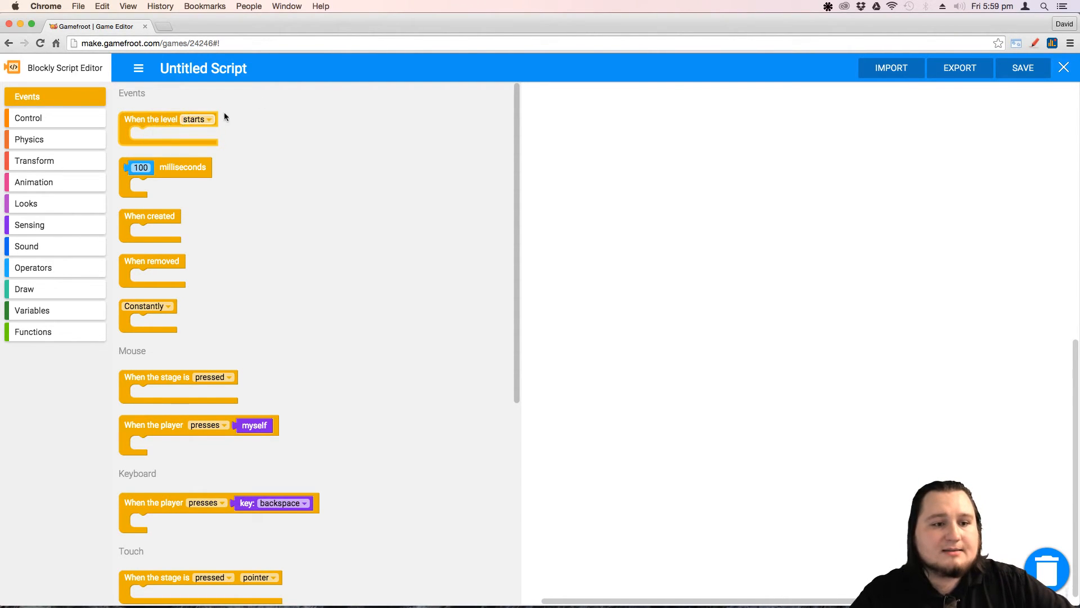
{"action": "left_click_drag", "start_coordinate": [513, 131], "coordinate": [510, 227]}
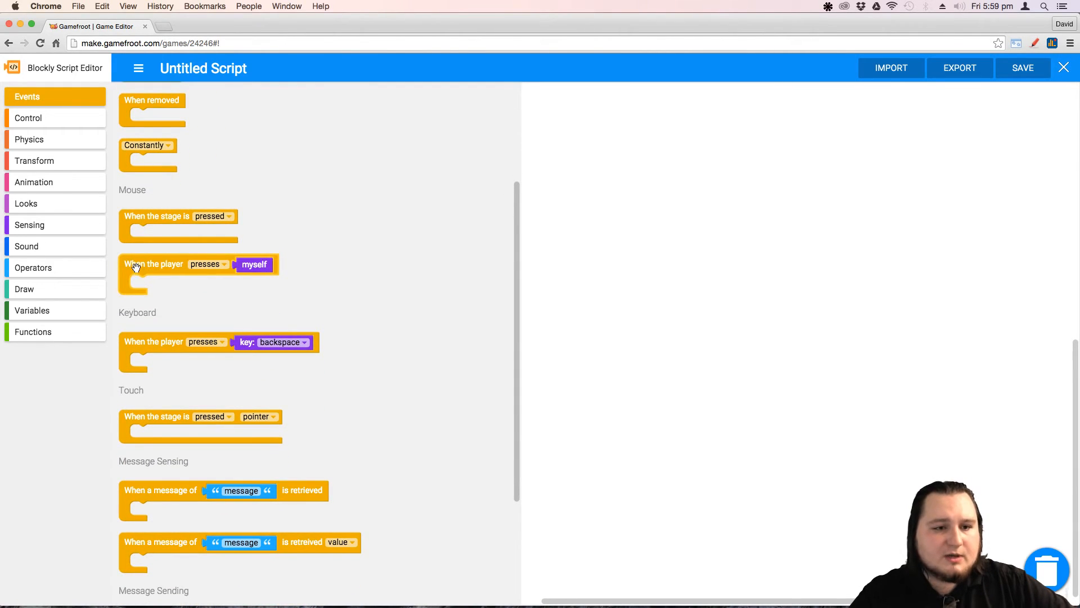
{"action": "left_click_drag", "start_coordinate": [140, 264], "coordinate": [391, 212]}
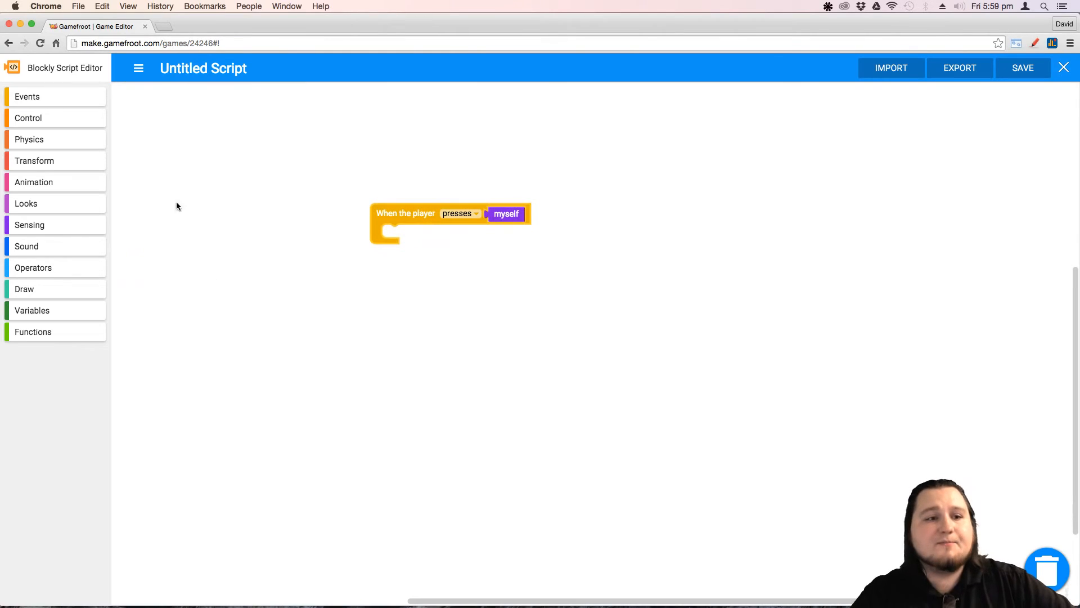
Put a "play sound effect" block using the Sound variable inside the player-presses event
{"action": "left_click", "coordinate": [82, 246]}
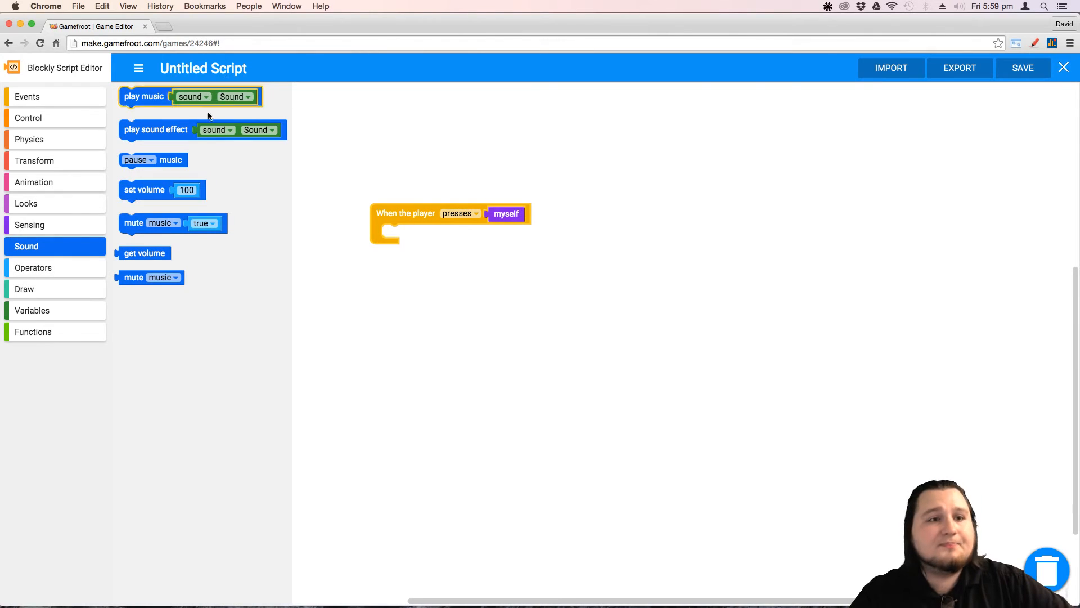
{"action": "left_click", "coordinate": [124, 123]}
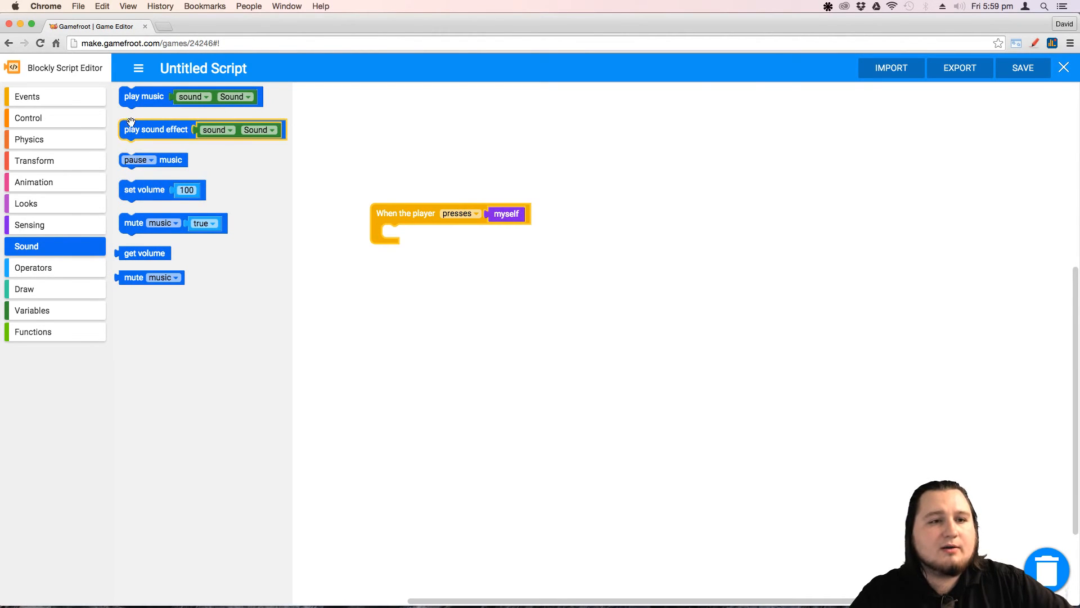
{"action": "left_click_drag", "start_coordinate": [134, 129], "coordinate": [401, 239]}
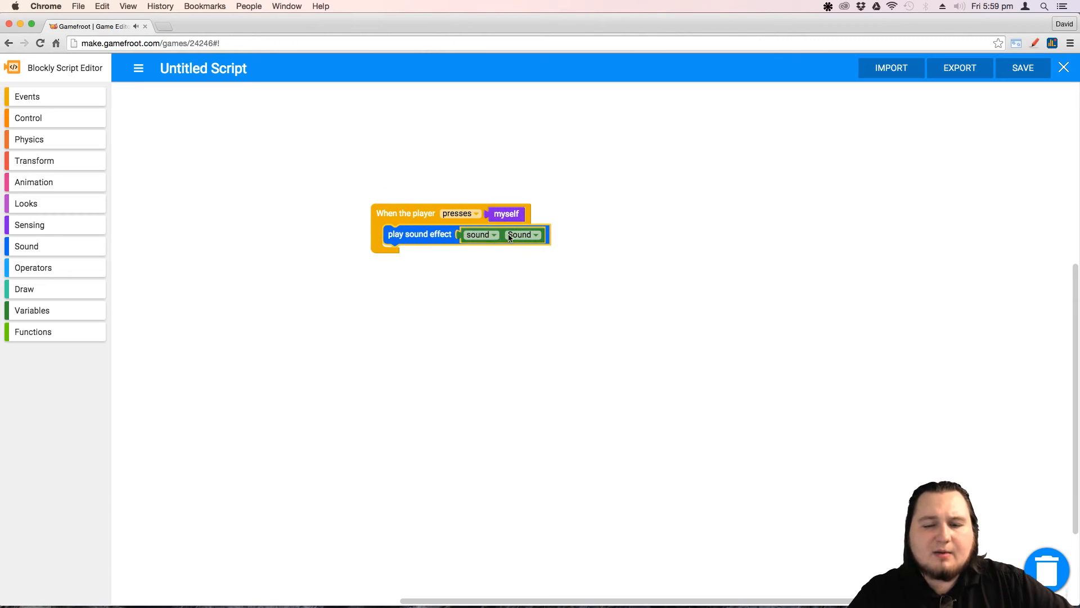
{"action": "left_click", "coordinate": [510, 237]}
{"action": "left_click", "coordinate": [523, 236]}
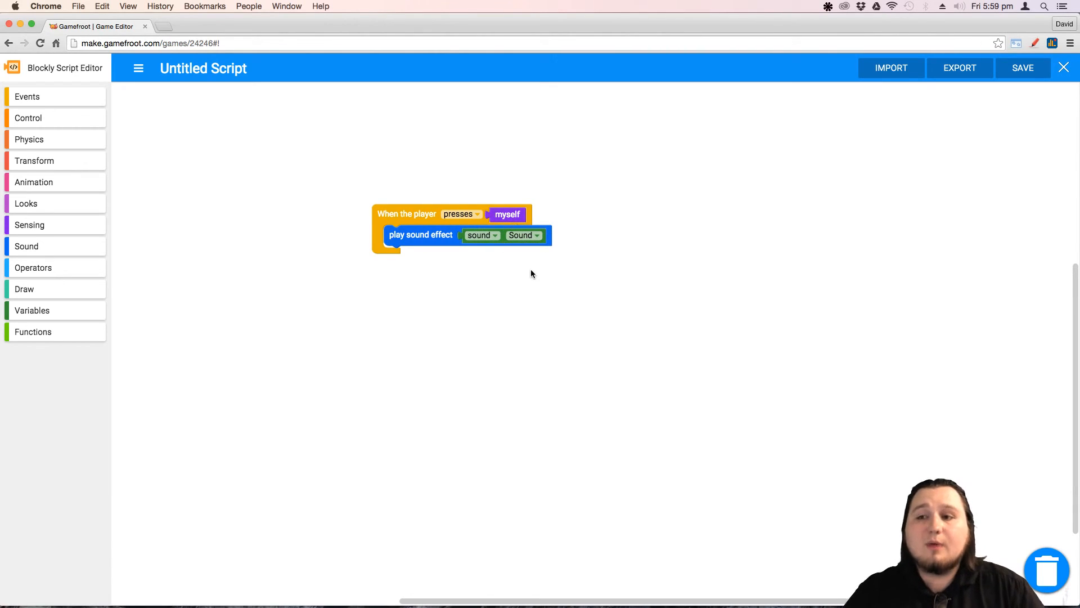
Save the script as "play sound effect" with its Sound variable made public, and close the script editor
{"action": "left_click", "coordinate": [1024, 69]}
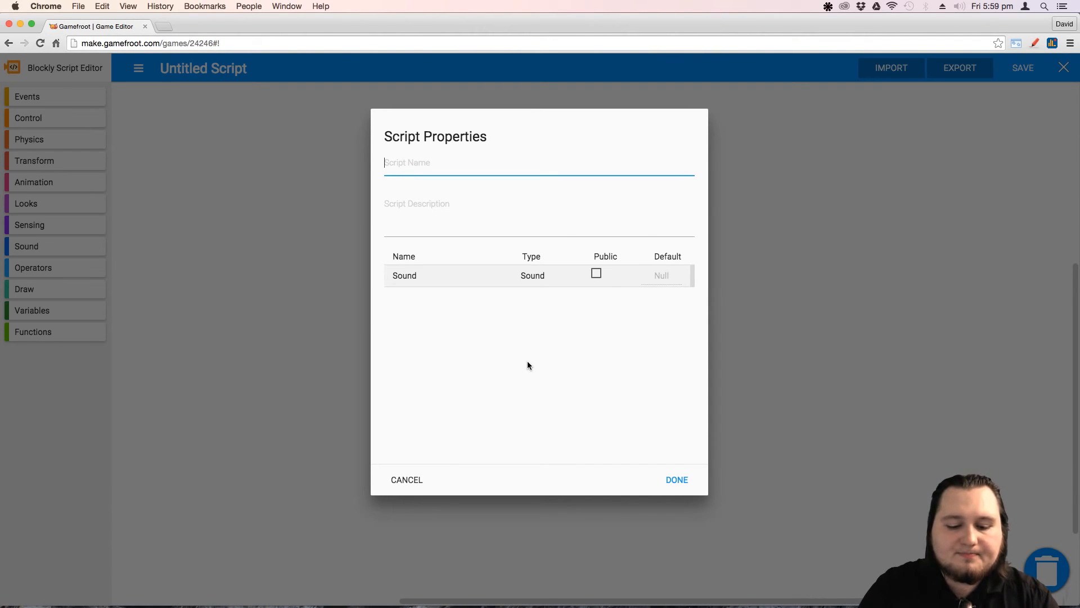
{"action": "type", "text": "play sound effect"}
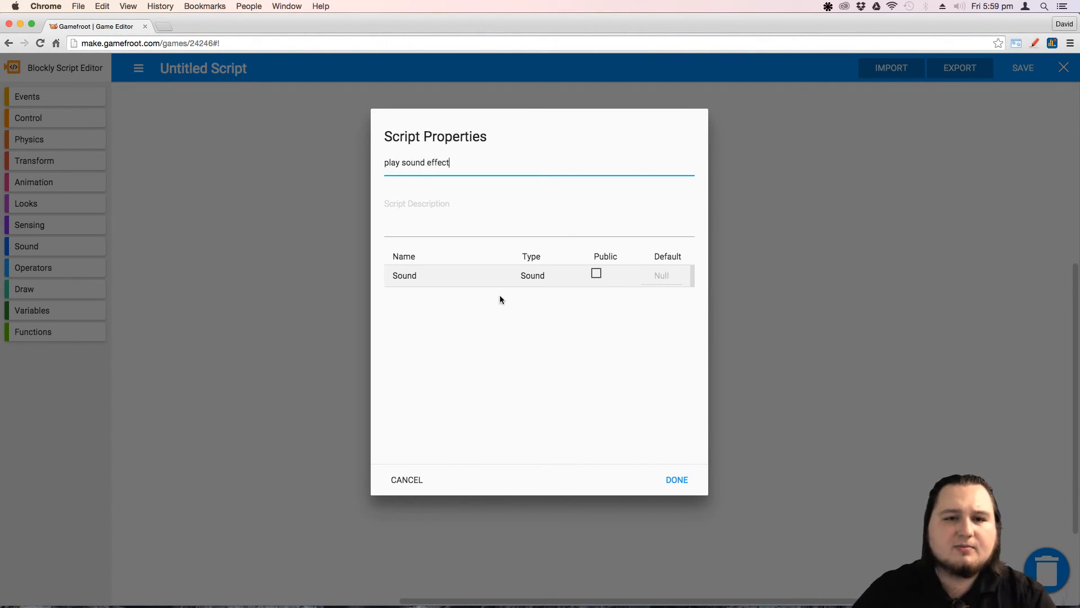
{"action": "left_click", "coordinate": [551, 282]}
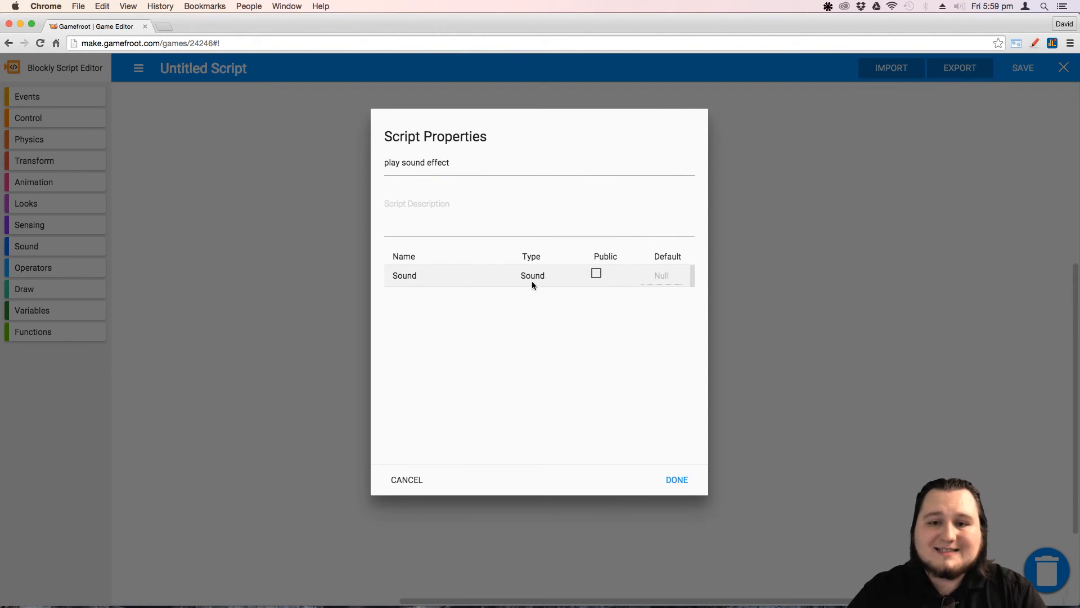
{"action": "left_click", "coordinate": [596, 275]}
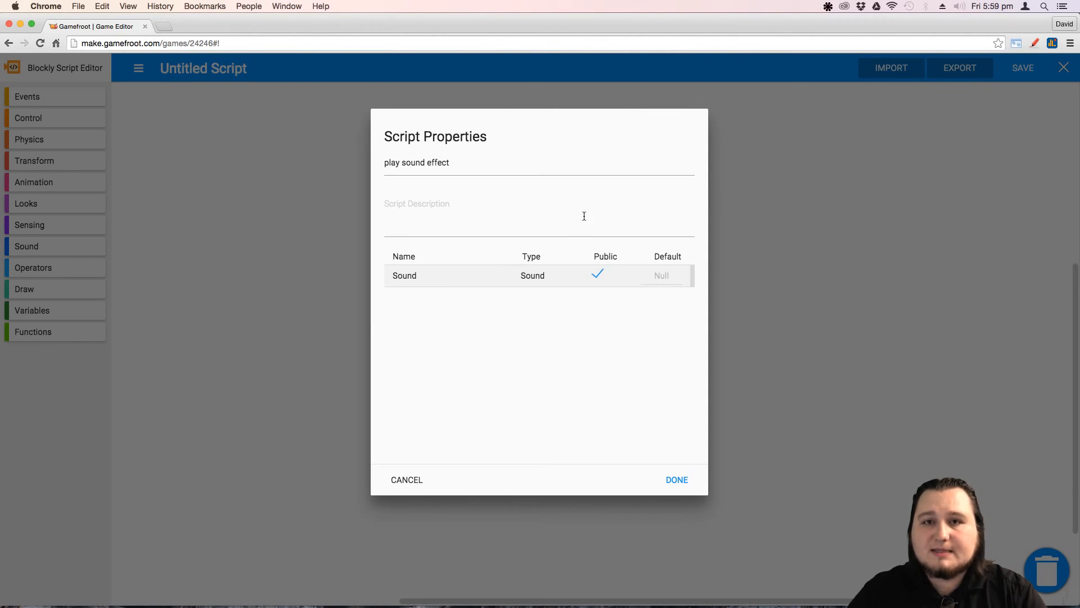
{"action": "left_click", "coordinate": [676, 479]}
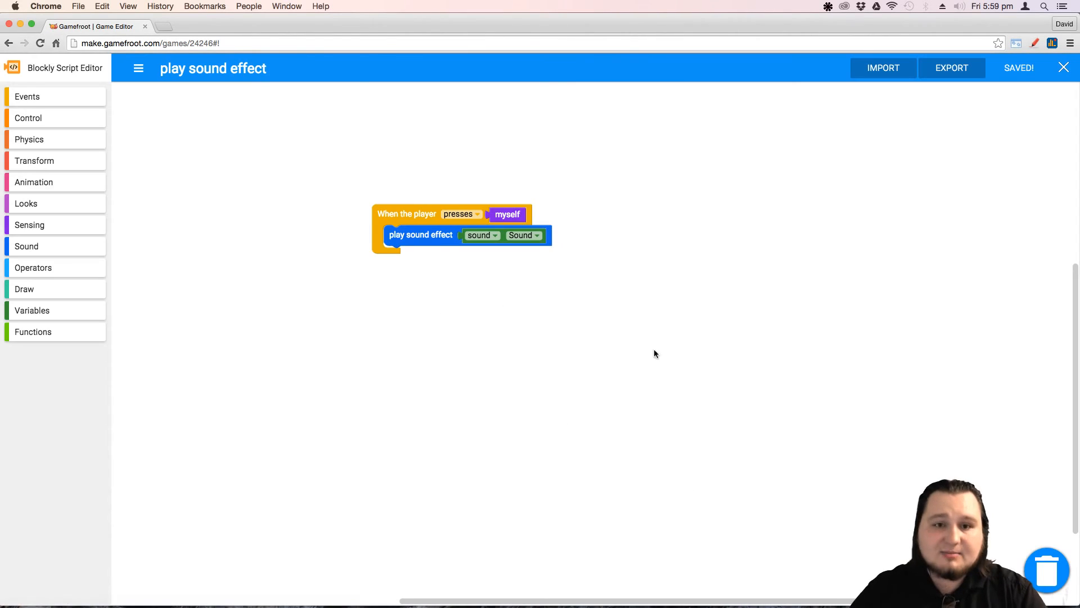
{"action": "left_click", "coordinate": [1063, 68]}
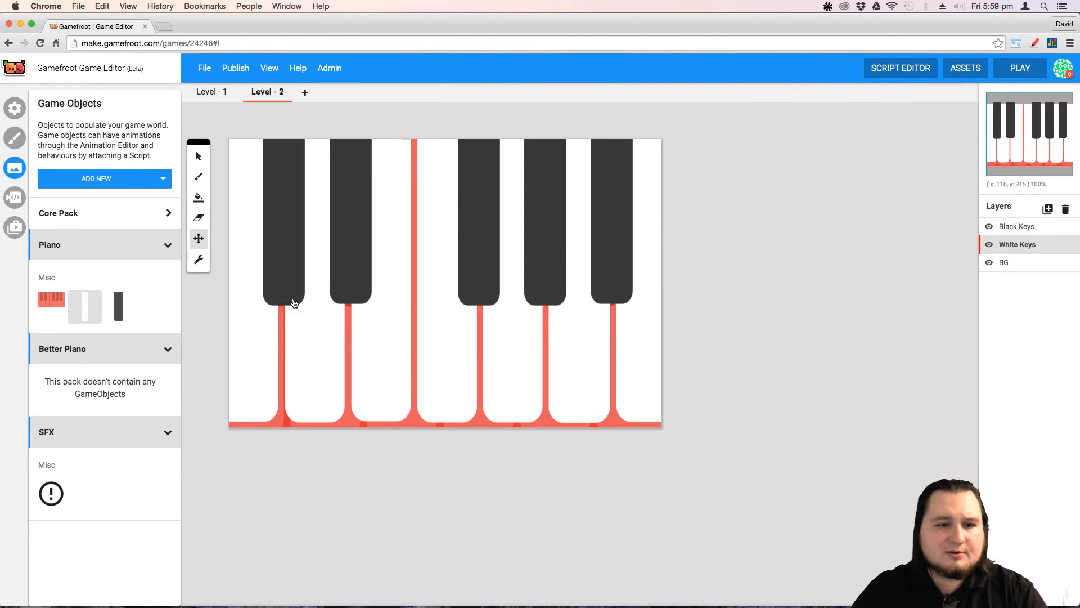
Save the first white key's instance properties with b1.mp3 as its Sound
{"action": "right_click", "coordinate": [247, 370]}
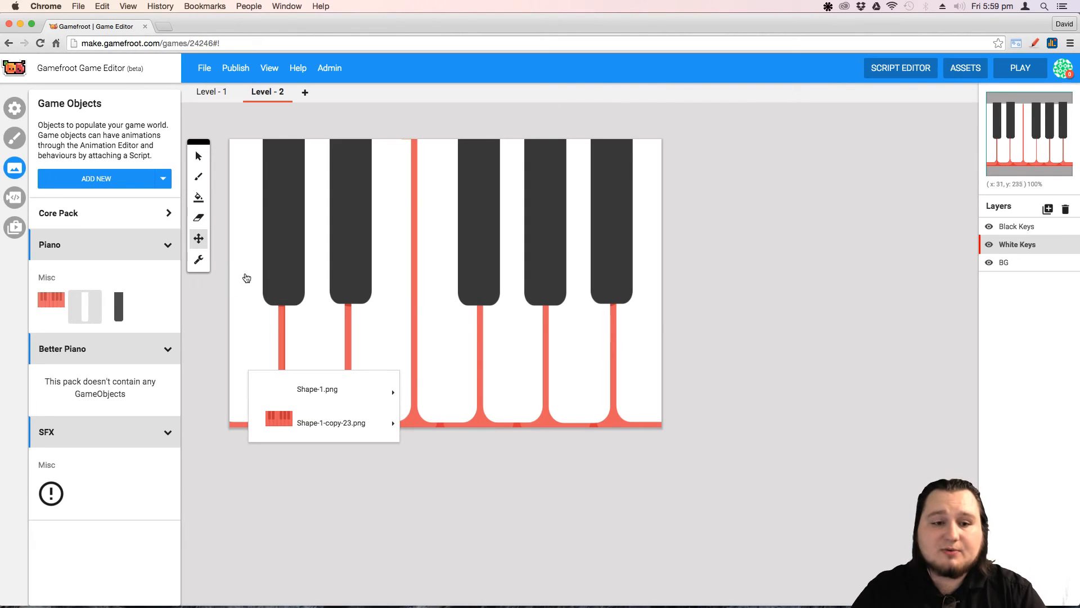
{"action": "mouse_move", "coordinate": [304, 389]}
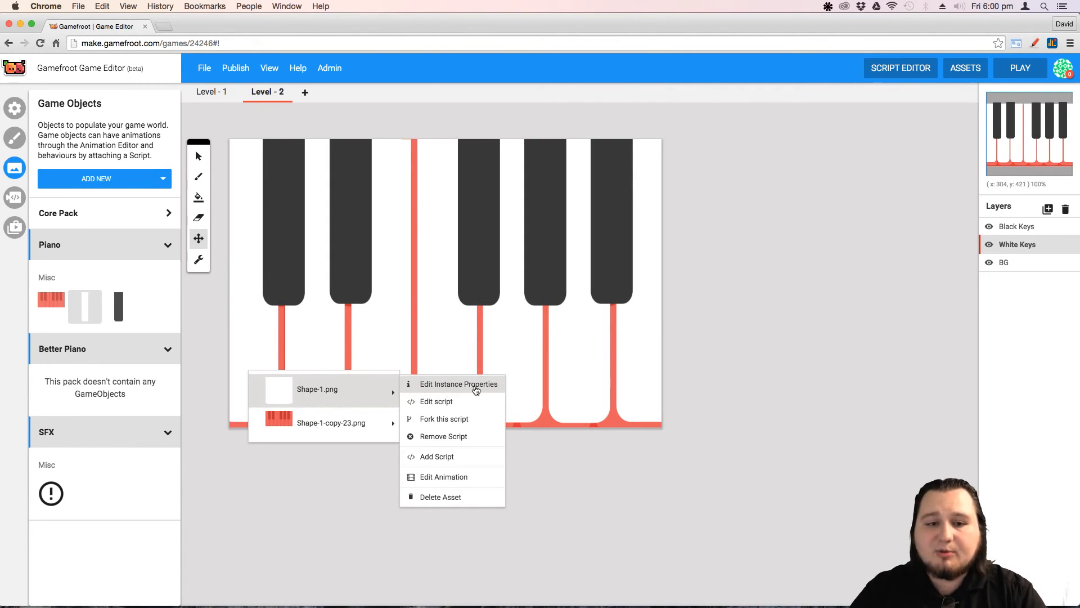
{"action": "left_click", "coordinate": [489, 388]}
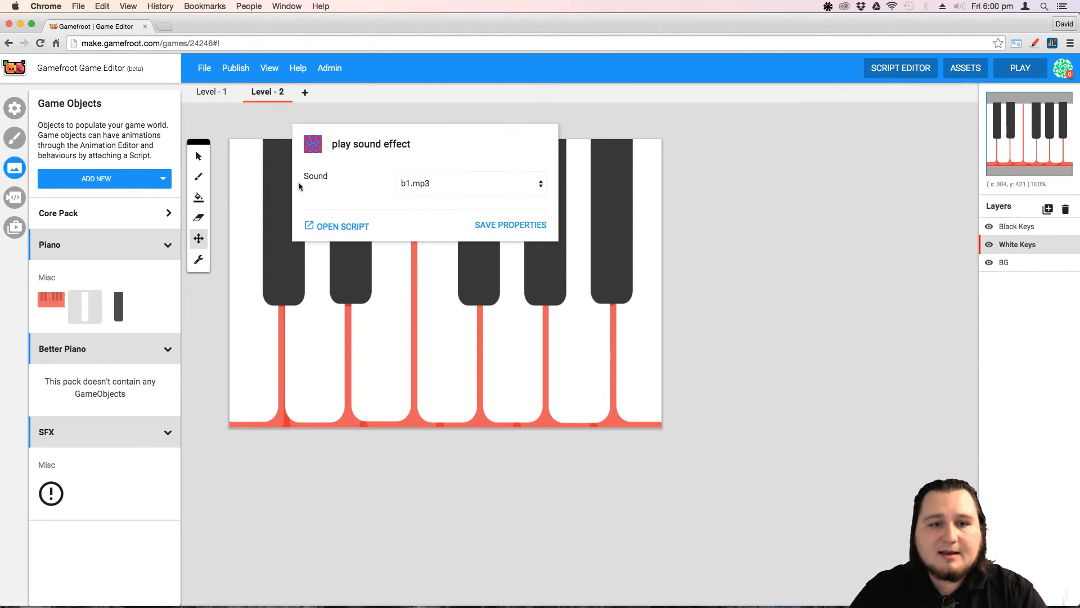
{"action": "left_click", "coordinate": [440, 186]}
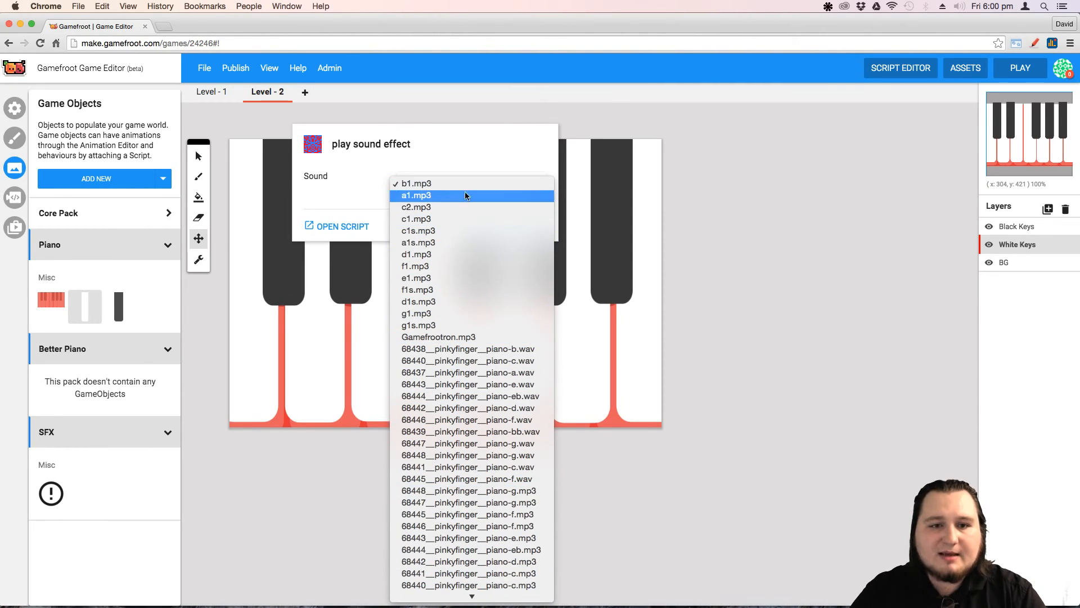
{"action": "left_click", "coordinate": [477, 149]}
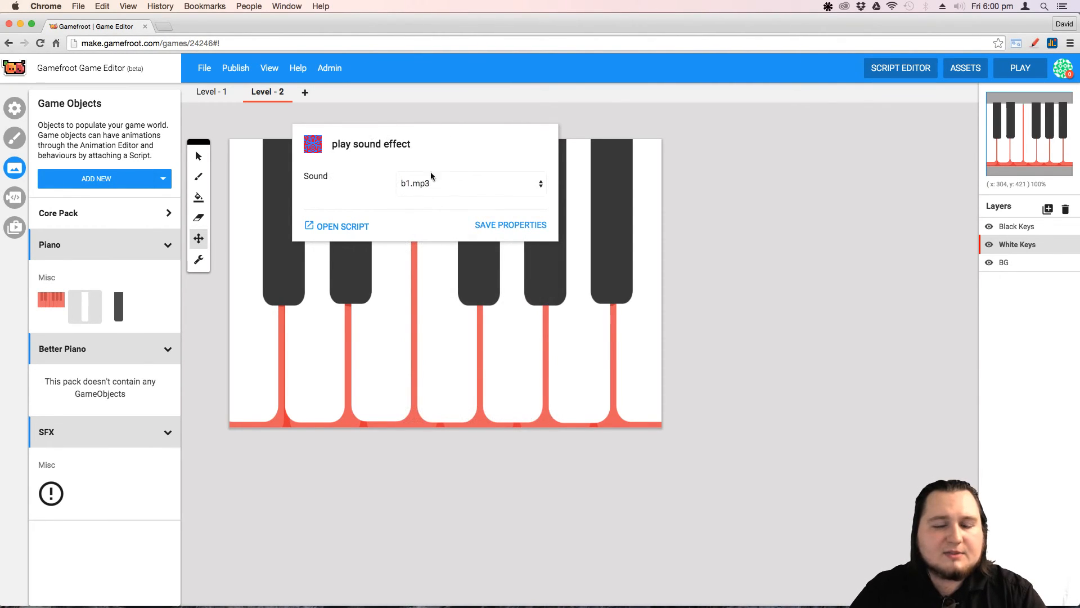
{"action": "left_click", "coordinate": [511, 225]}
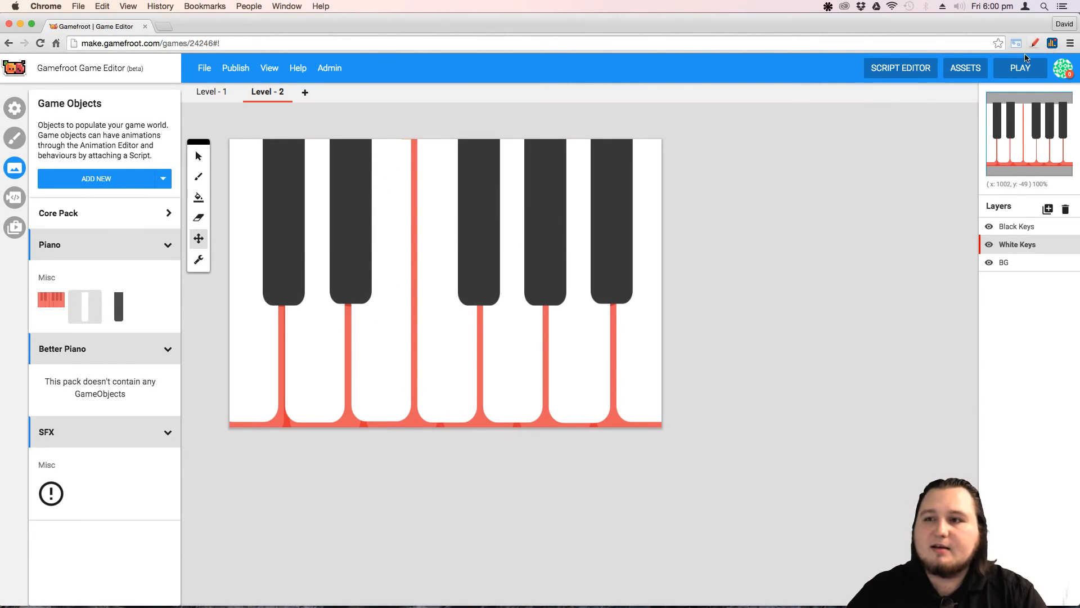
Run the game, reloading it if it hangs, and test the sound of the first white key
{"action": "left_click", "coordinate": [1029, 72]}
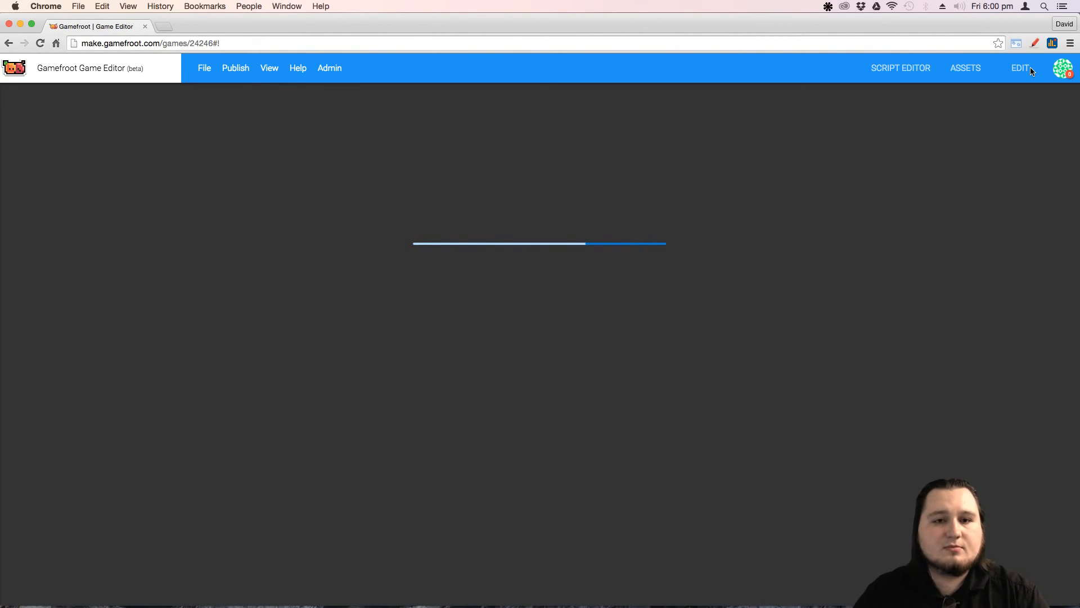
{"action": "left_click", "coordinate": [1031, 70]}
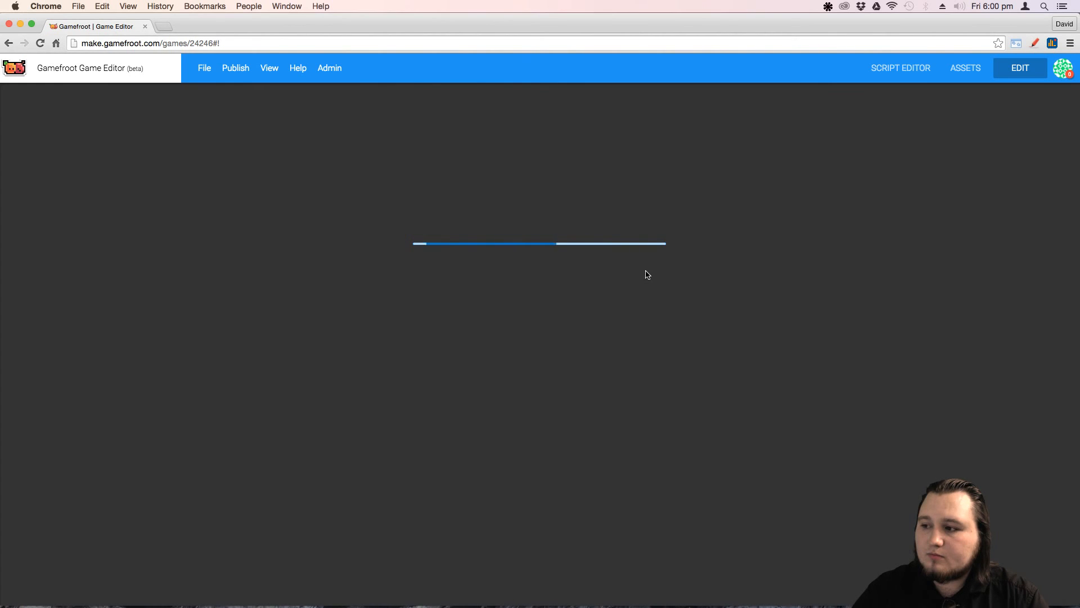
{"action": "key", "text": "super+r"}
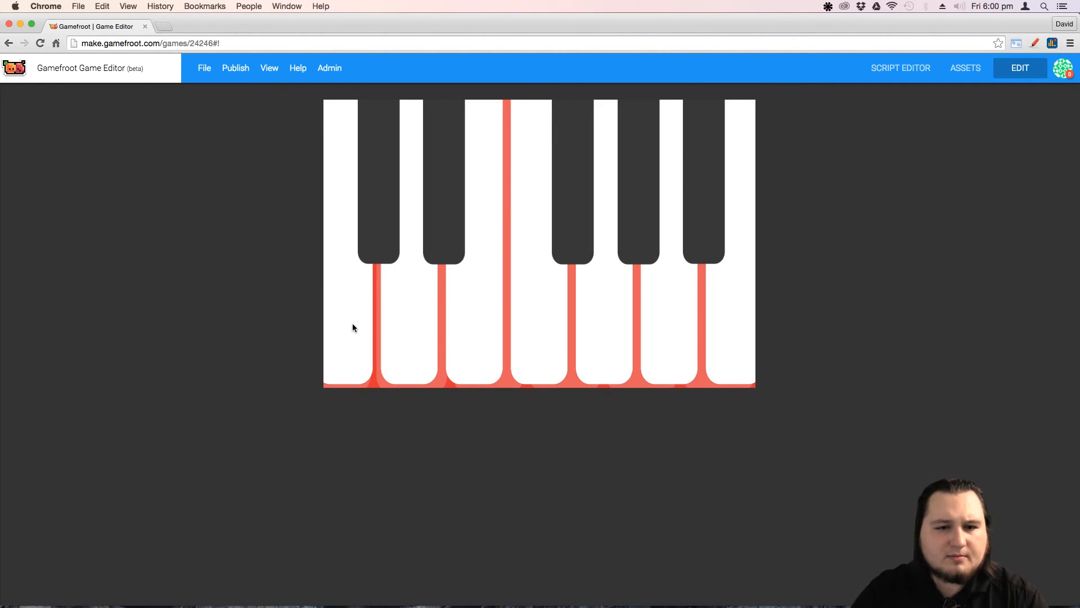
{"action": "left_click", "coordinate": [352, 323]}
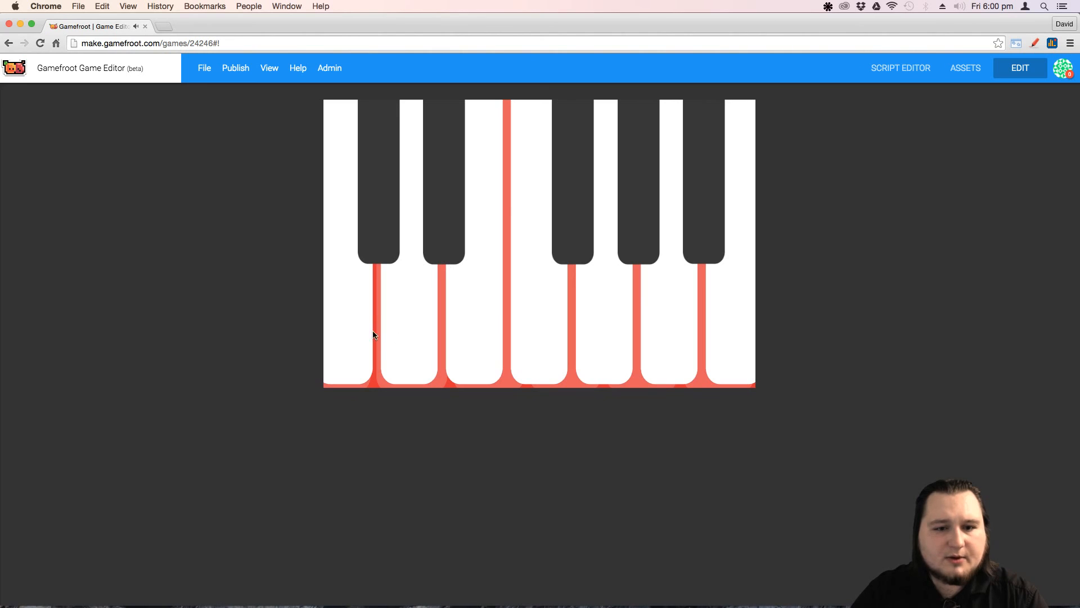